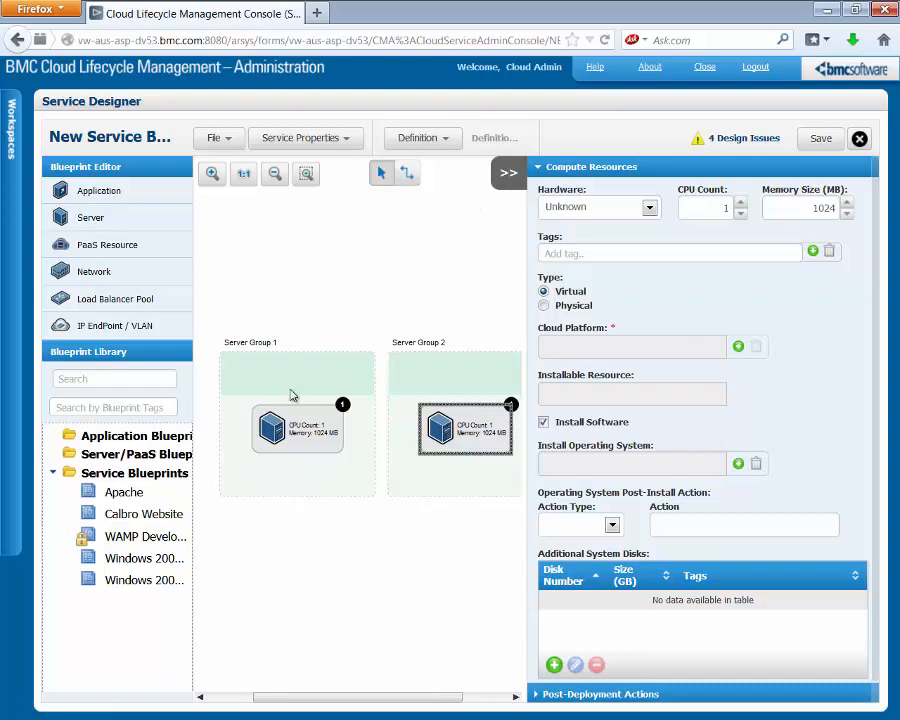
- Rename Server Group 1 as Web Tier
{"action": "left_click", "coordinate": [291, 393]}
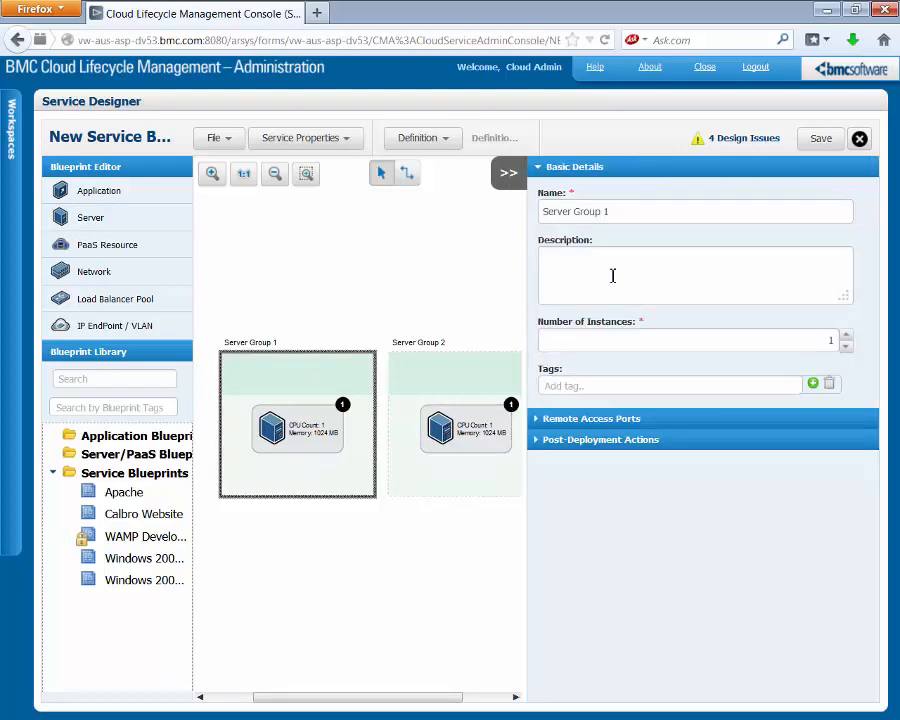
{"action": "left_click_drag", "start_coordinate": [634, 214], "coordinate": [536, 206]}
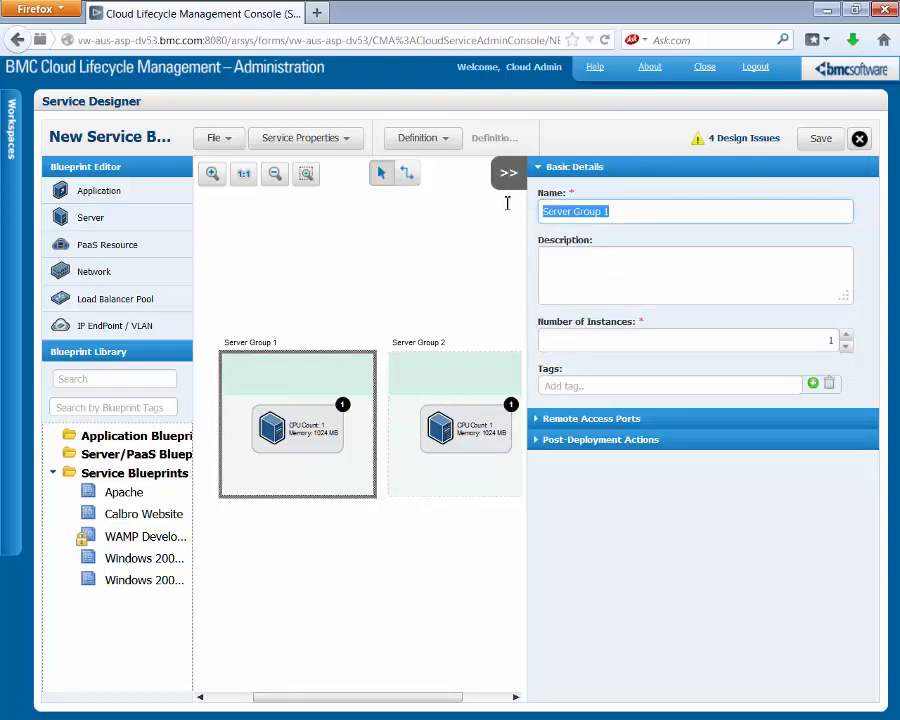
{"action": "type", "text": "Web Tier"}
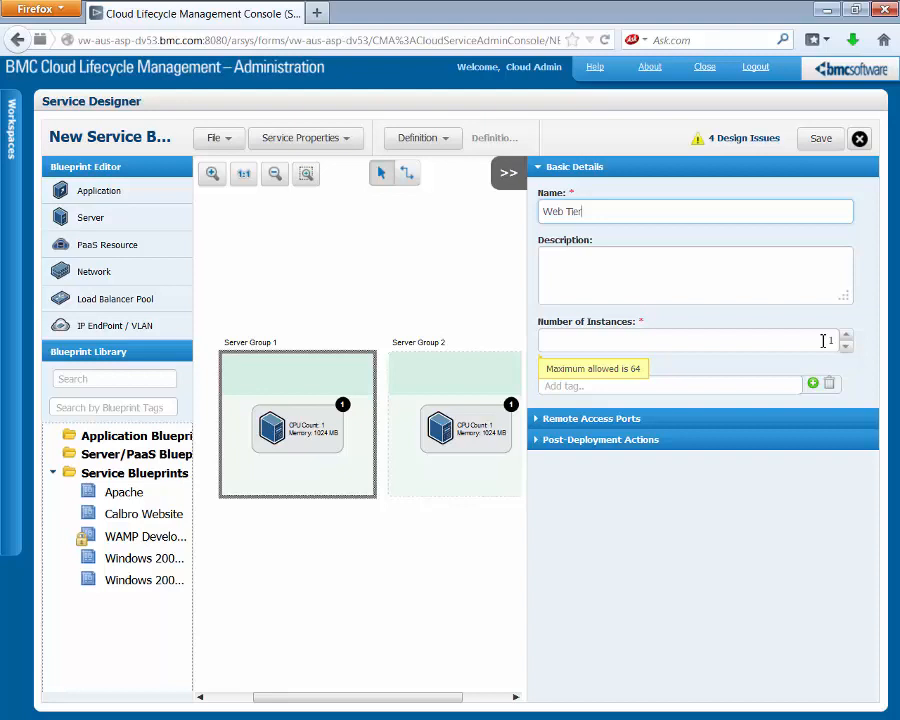
- Rename Server Group 2 as Database Tier
{"action": "left_click", "coordinate": [438, 369]}
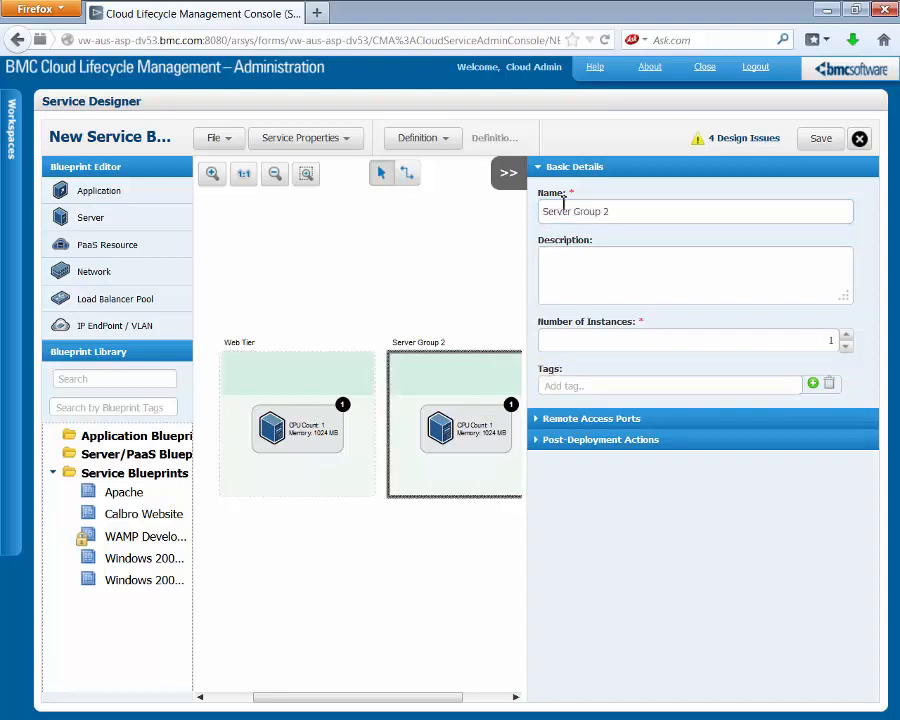
{"action": "left_click_drag", "start_coordinate": [627, 207], "coordinate": [458, 207]}
{"action": "type", "text": "Database Tier"}
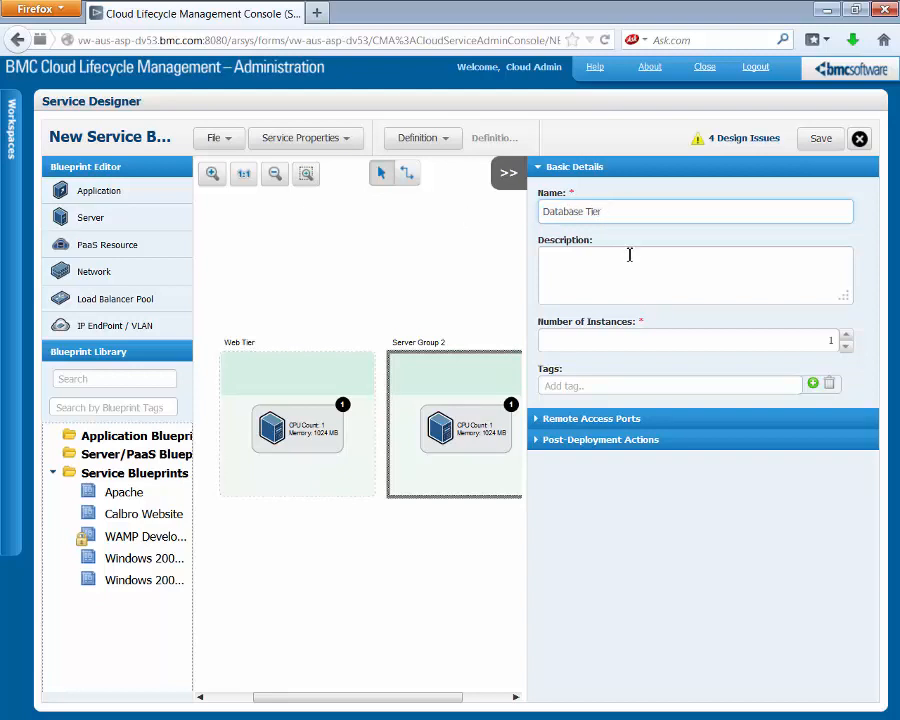
{"action": "left_click", "coordinate": [628, 260]}
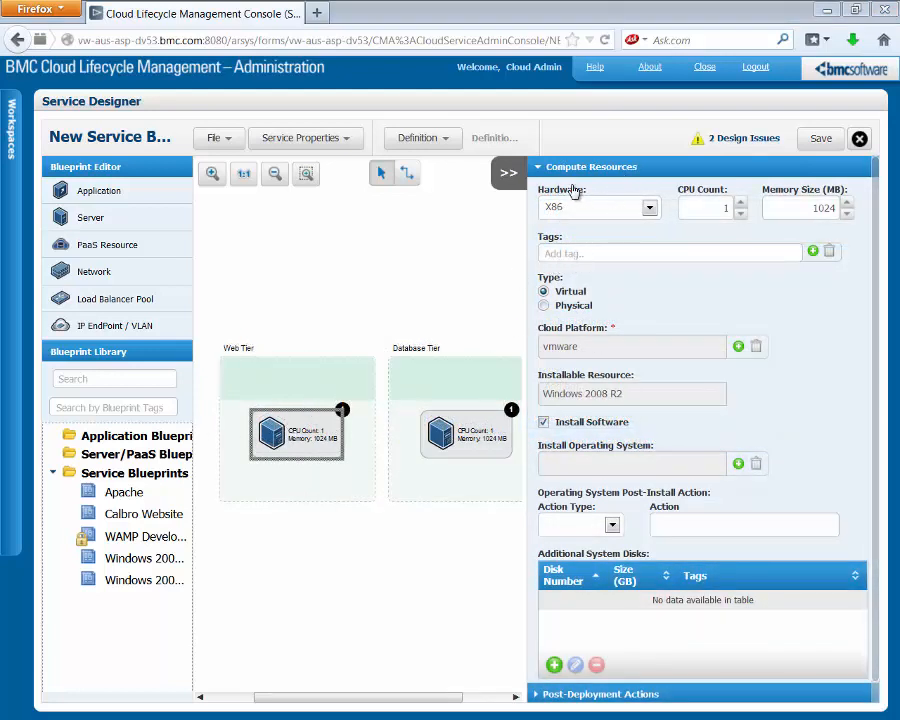
- Set the Web Tier server's hardware to X86 and its cloud platform to vmware with the Windows 2008 R2 machine image
{"action": "left_click", "coordinate": [649, 211]}
{"action": "left_click", "coordinate": [571, 238]}
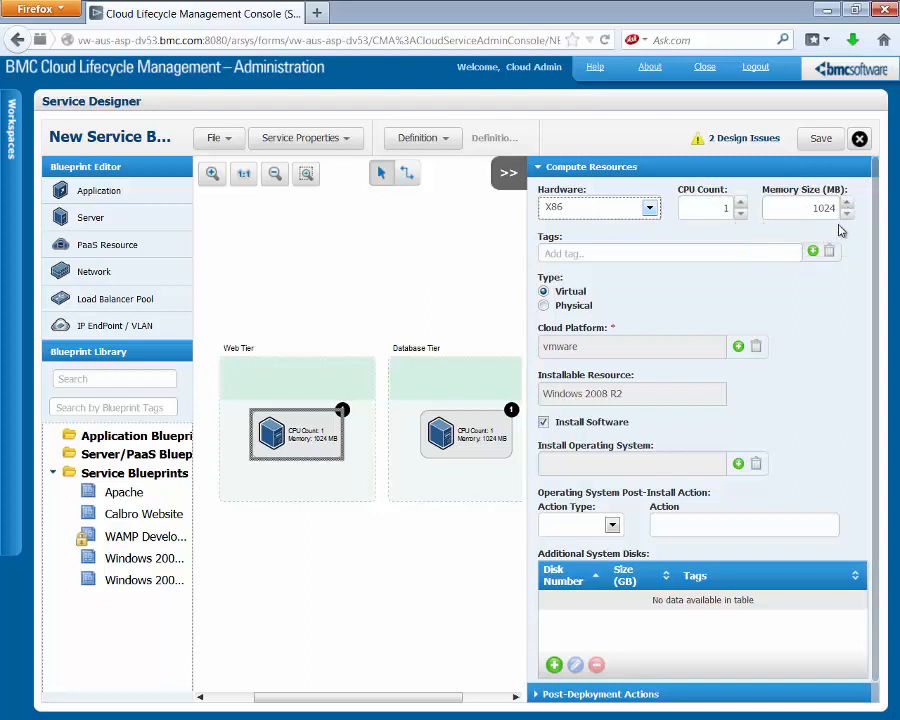
{"action": "left_click", "coordinate": [737, 347]}
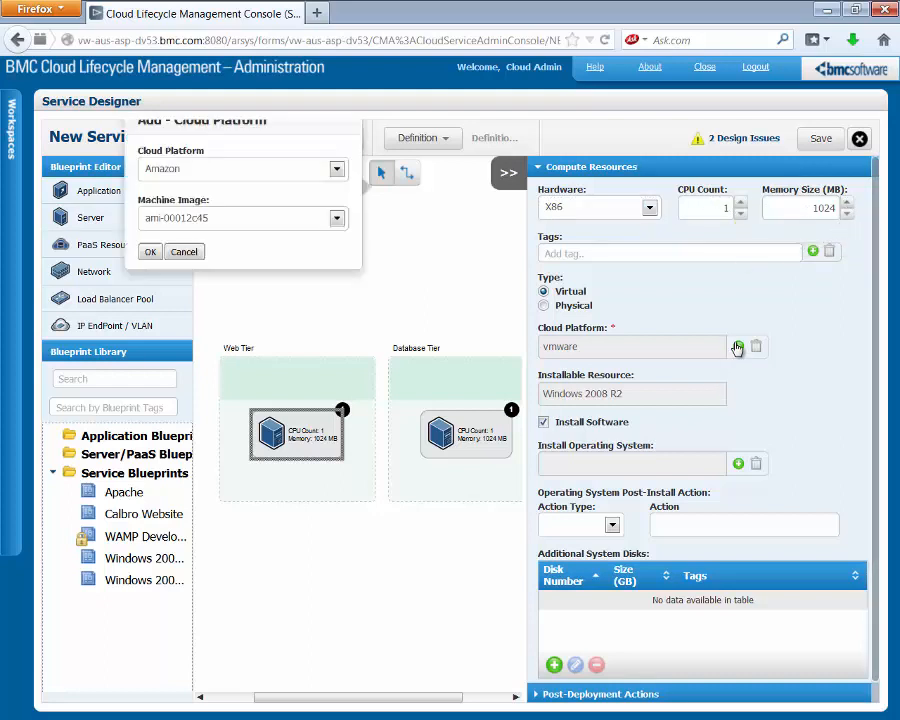
{"action": "left_click", "coordinate": [438, 331]}
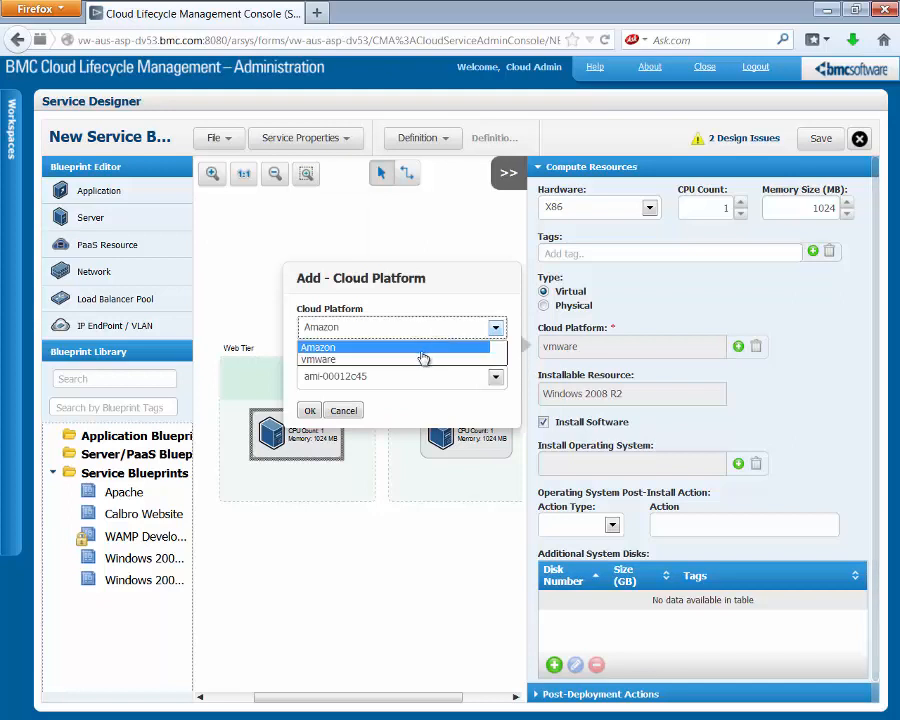
{"action": "left_click", "coordinate": [422, 358]}
{"action": "left_click", "coordinate": [309, 410]}
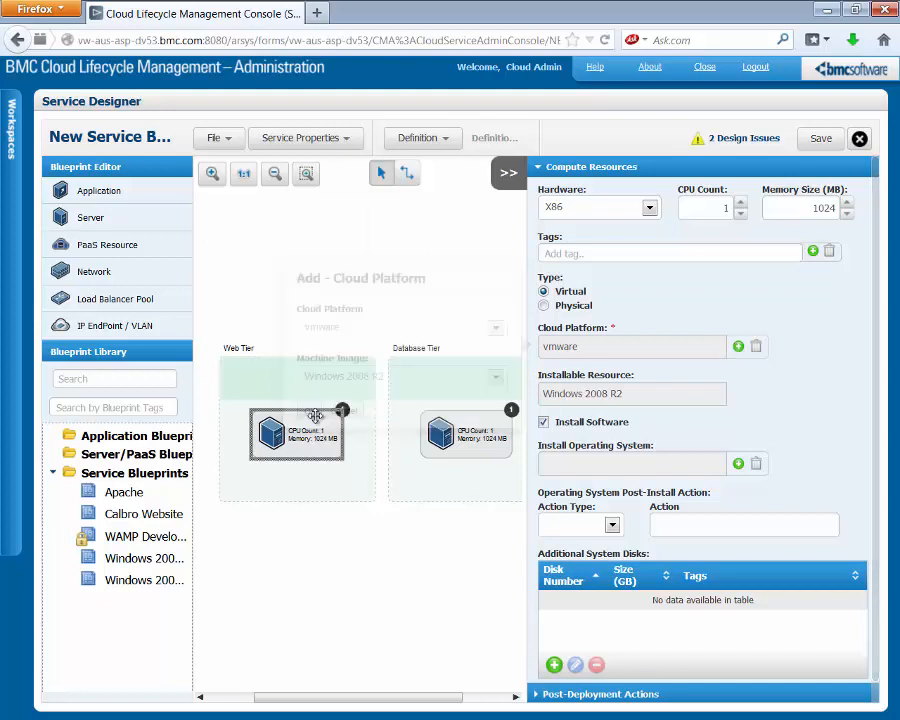
- Set the Database Tier server's hardware to X86 and its memory size to 4096 MB
{"action": "left_click", "coordinate": [446, 440]}
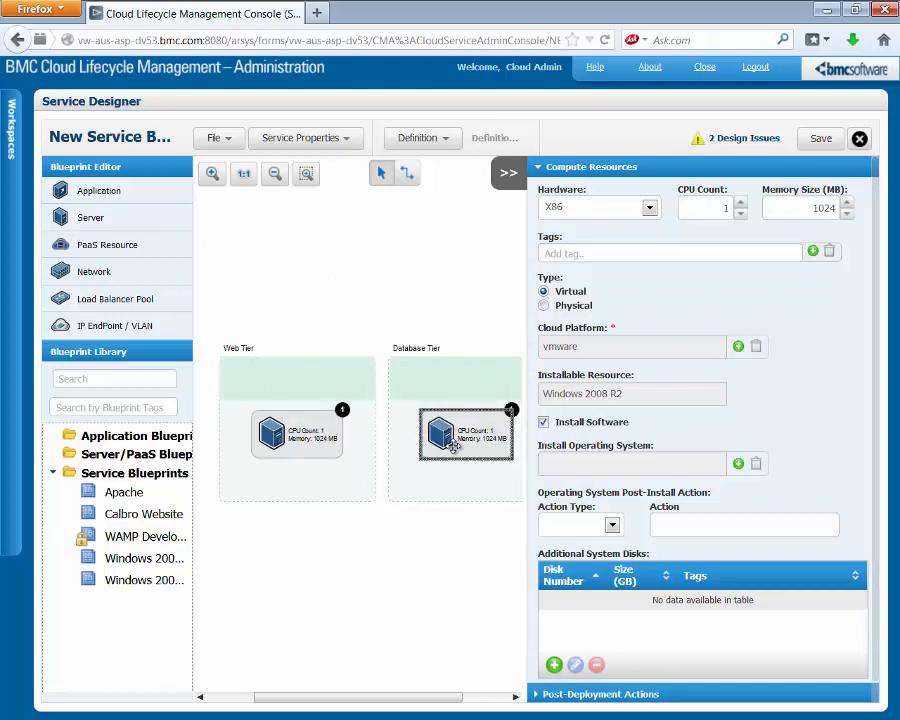
{"action": "left_click", "coordinate": [645, 209]}
{"action": "left_click", "coordinate": [600, 236]}
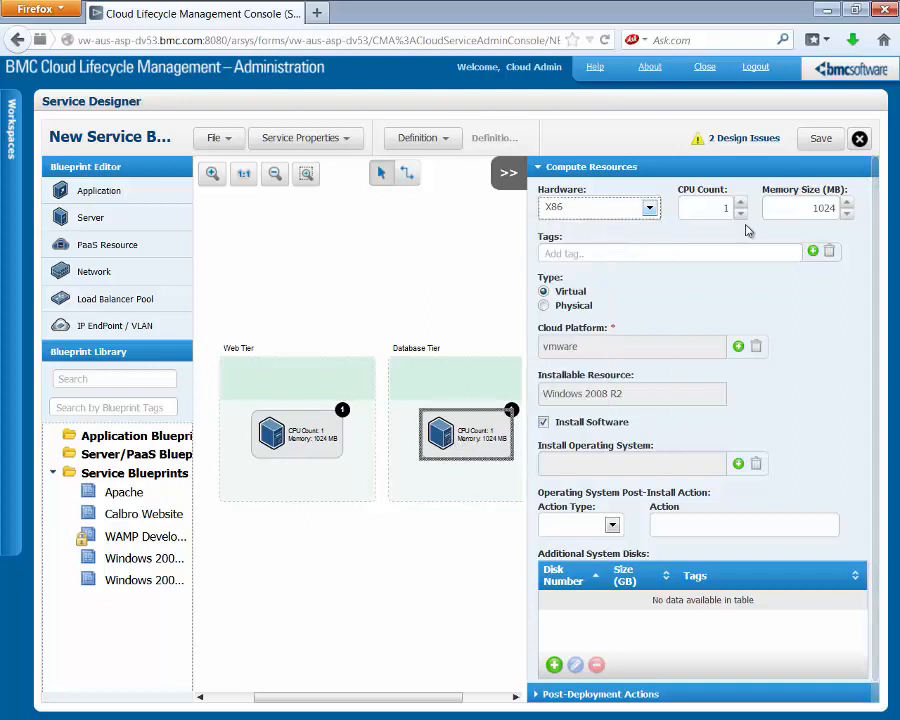
{"action": "left_click_drag", "start_coordinate": [790, 207], "coordinate": [845, 207]}
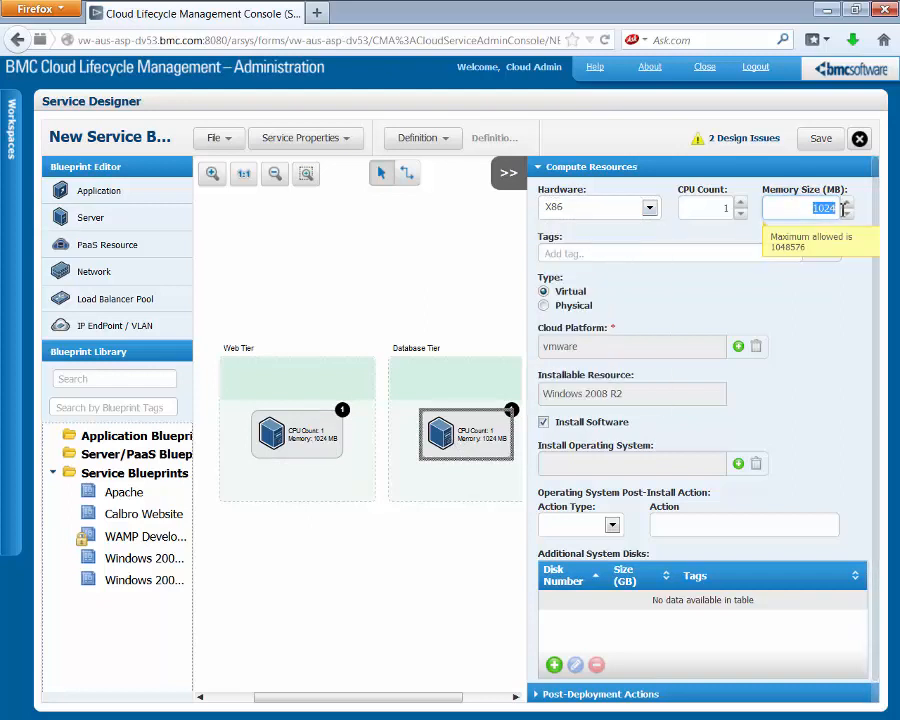
{"action": "type", "text": "4096"}
{"action": "left_click", "coordinate": [833, 391]}
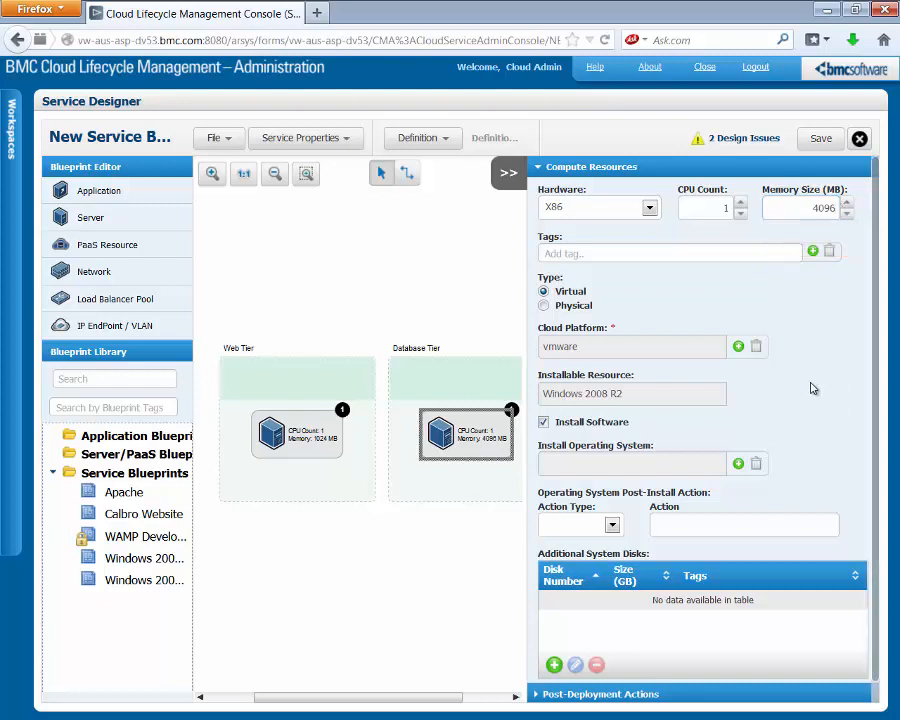
- Set the Database Tier server's cloud platform to vmware with the Windows 2008 R2 machine image
{"action": "left_click", "coordinate": [737, 348]}
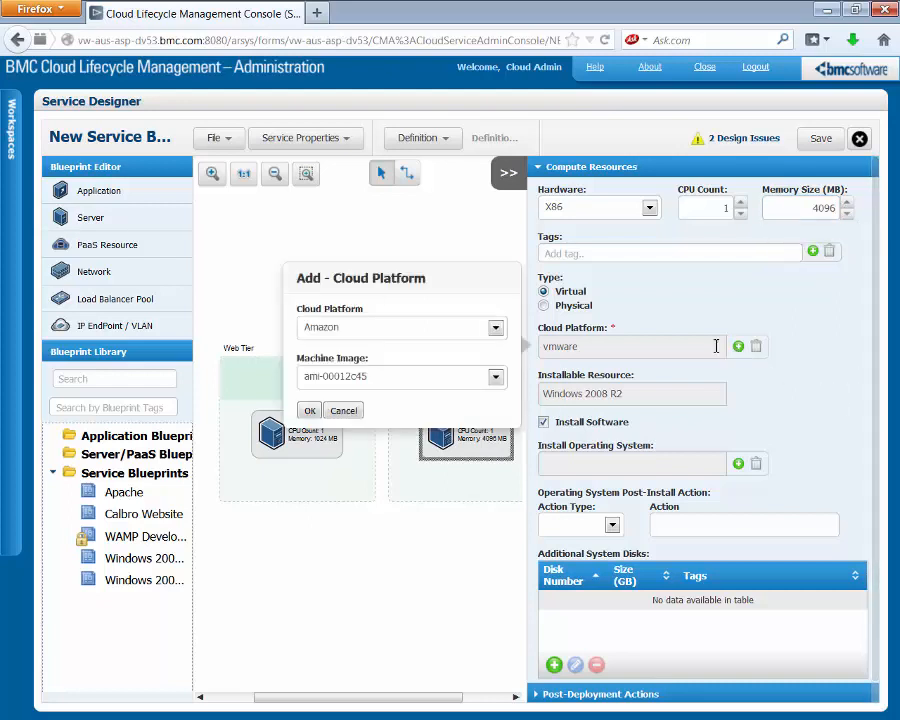
{"action": "left_click", "coordinate": [401, 328]}
{"action": "left_click", "coordinate": [386, 360]}
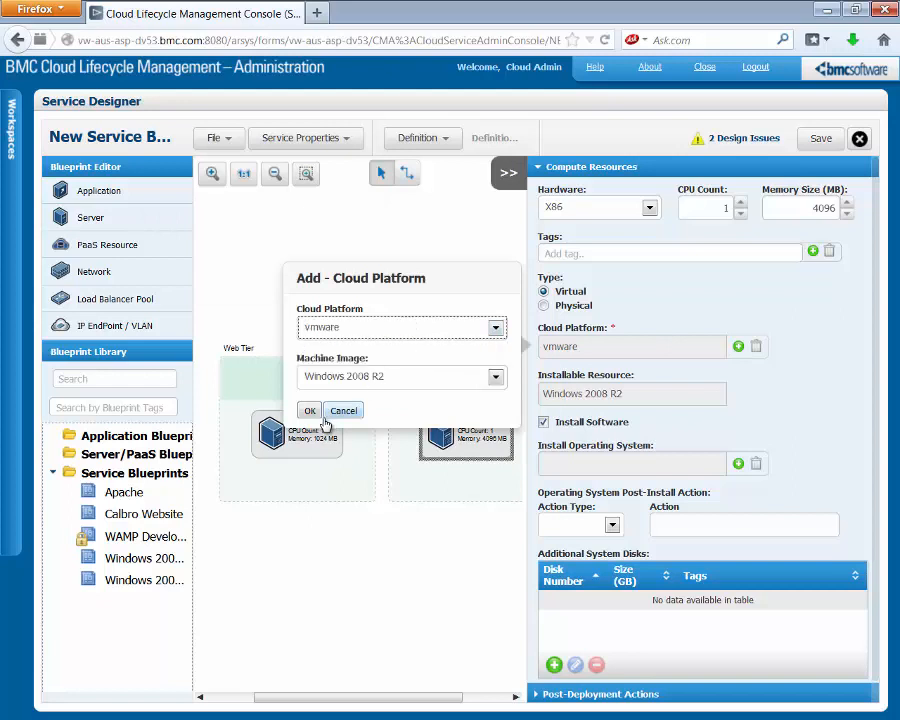
{"action": "left_click", "coordinate": [310, 410]}
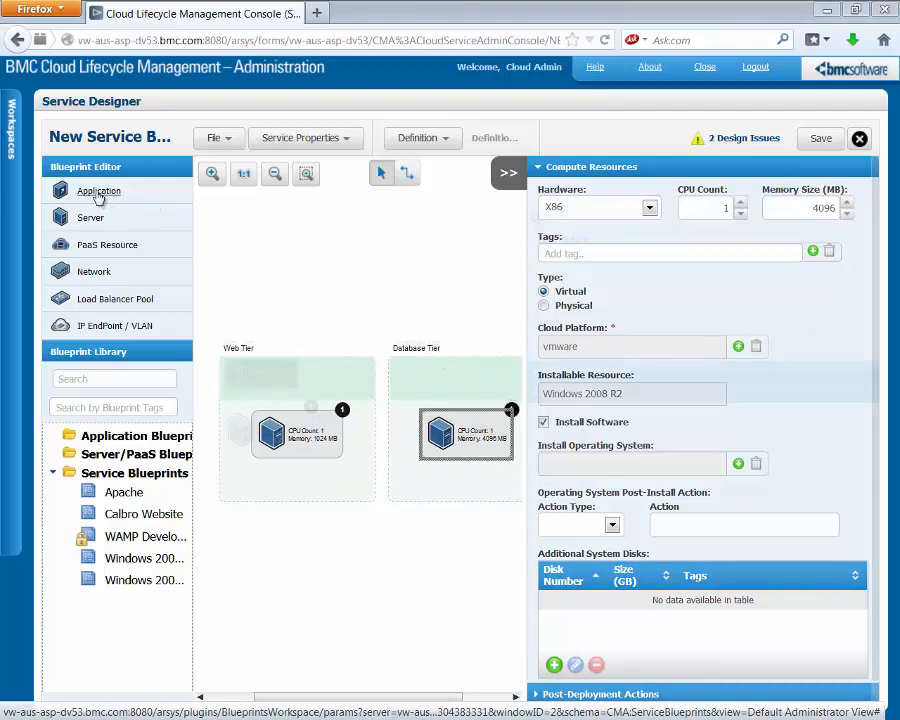
- Add an application named Apache to the Web Tier and assign it the HTTP for Windows software package
{"action": "left_click_drag", "start_coordinate": [98, 194], "coordinate": [260, 372]}
{"action": "type", "text": "Apache"}
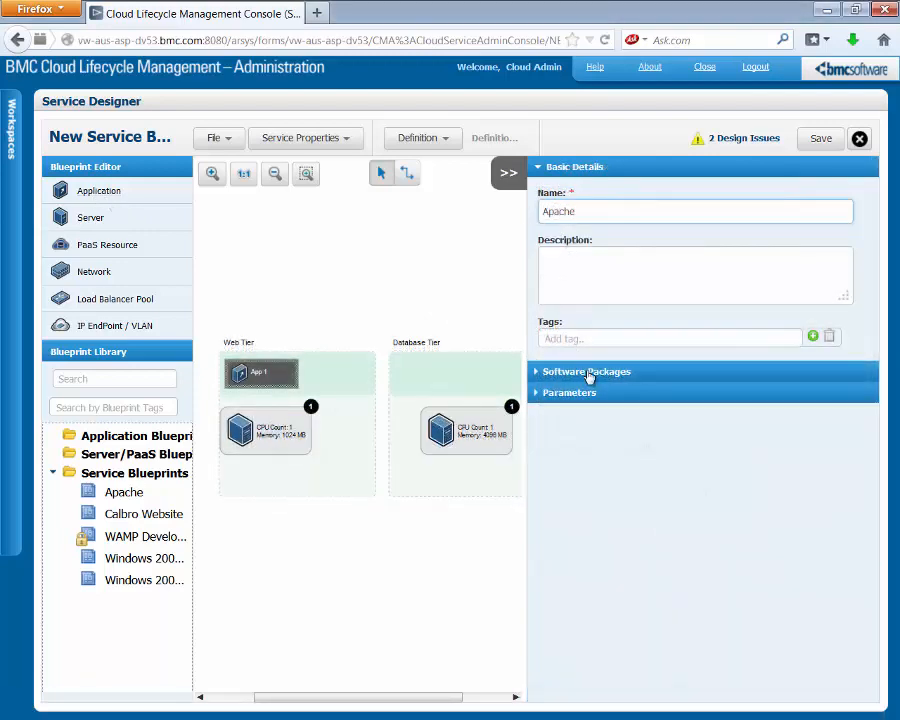
{"action": "left_click", "coordinate": [586, 371]}
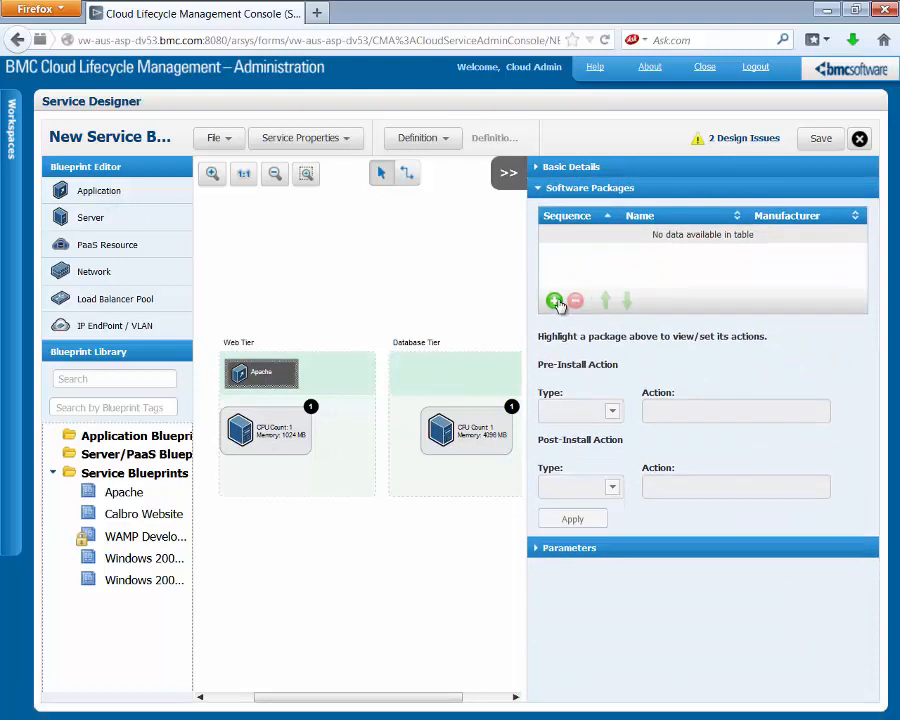
{"action": "left_click", "coordinate": [554, 301]}
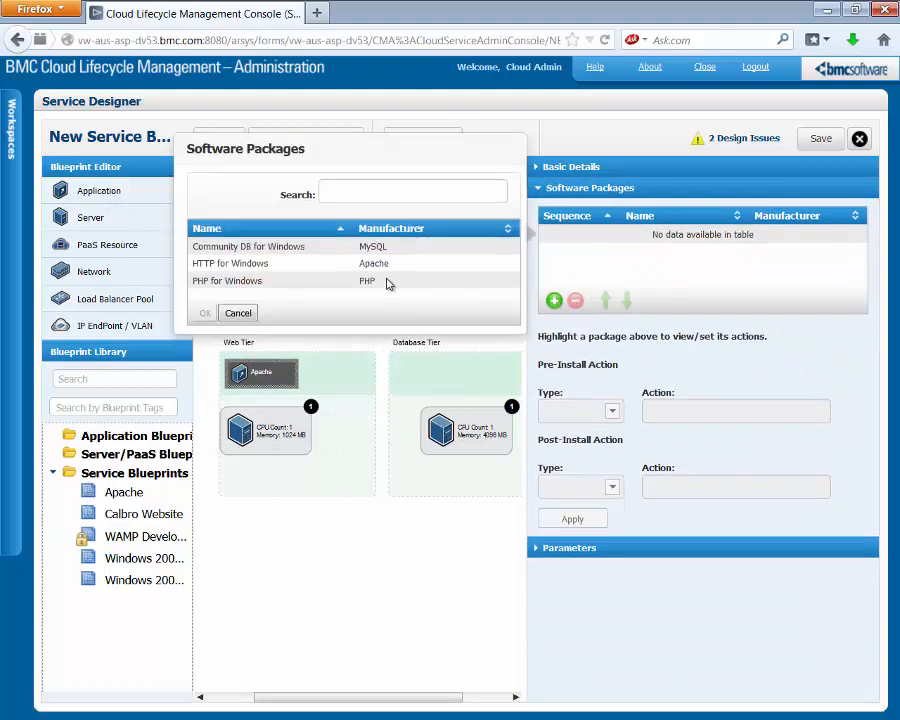
{"action": "left_click", "coordinate": [244, 263]}
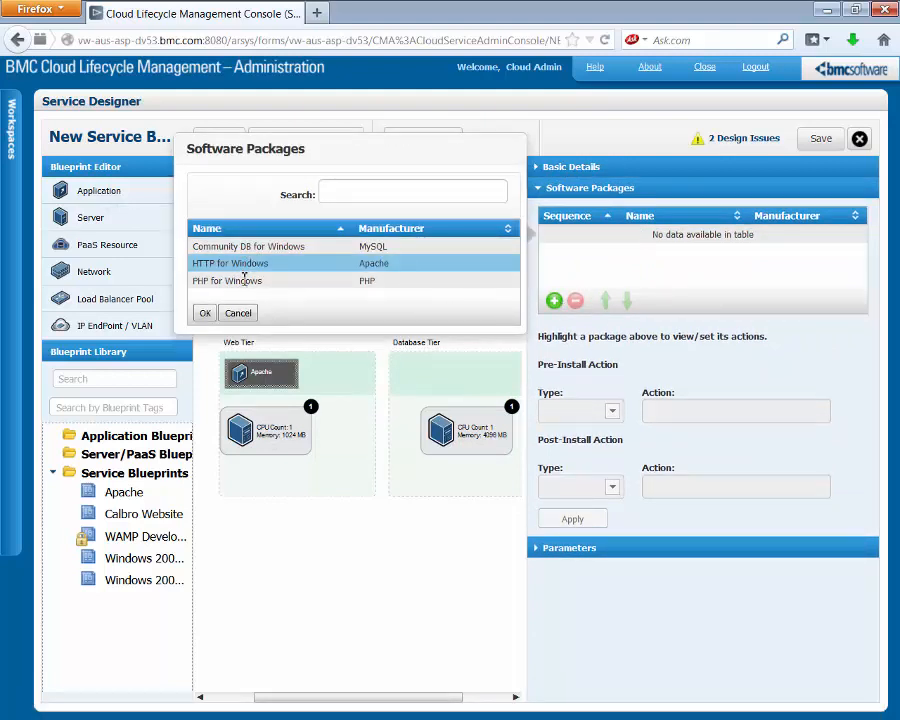
{"action": "left_click", "coordinate": [206, 313]}
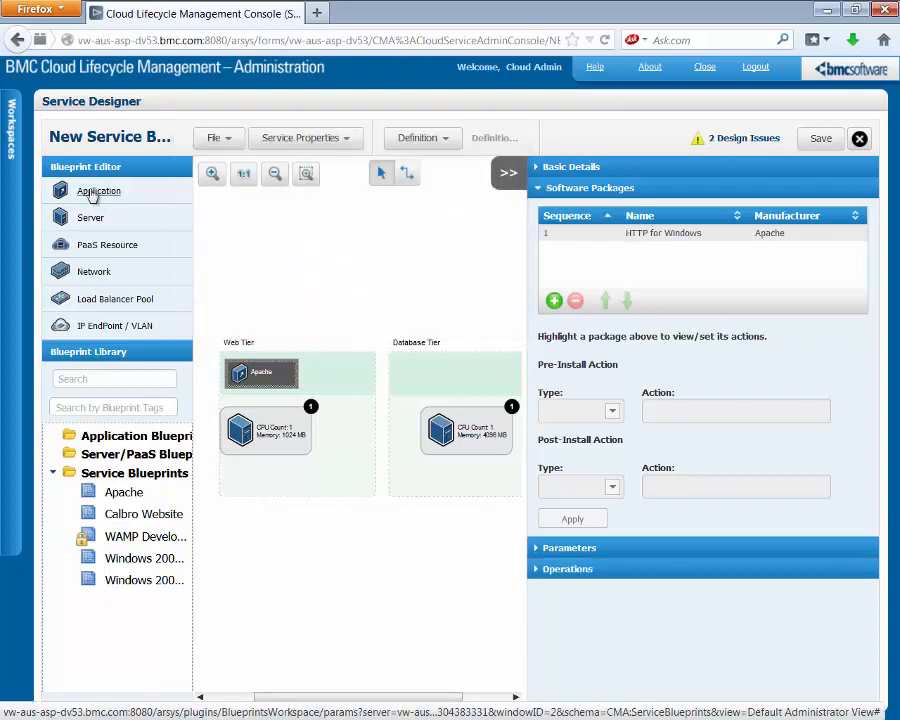
- Add an application named PHP to the Web Tier and assign it the PHP for Windows software package
{"action": "left_click_drag", "start_coordinate": [93, 195], "coordinate": [332, 378]}
{"action": "type", "text": "PHP"}
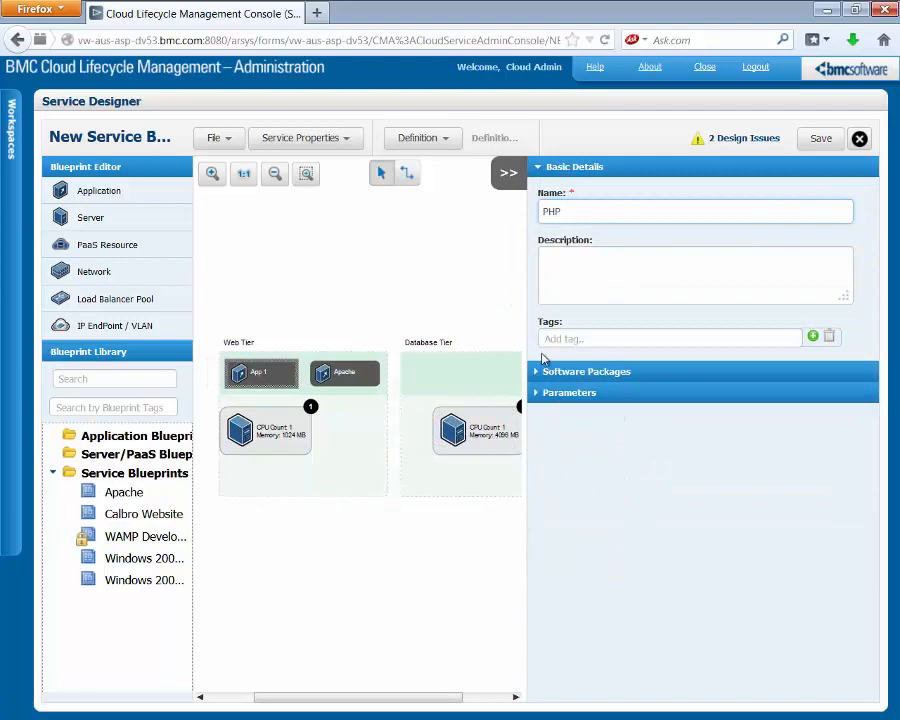
{"action": "left_click", "coordinate": [580, 371]}
{"action": "left_click", "coordinate": [554, 301]}
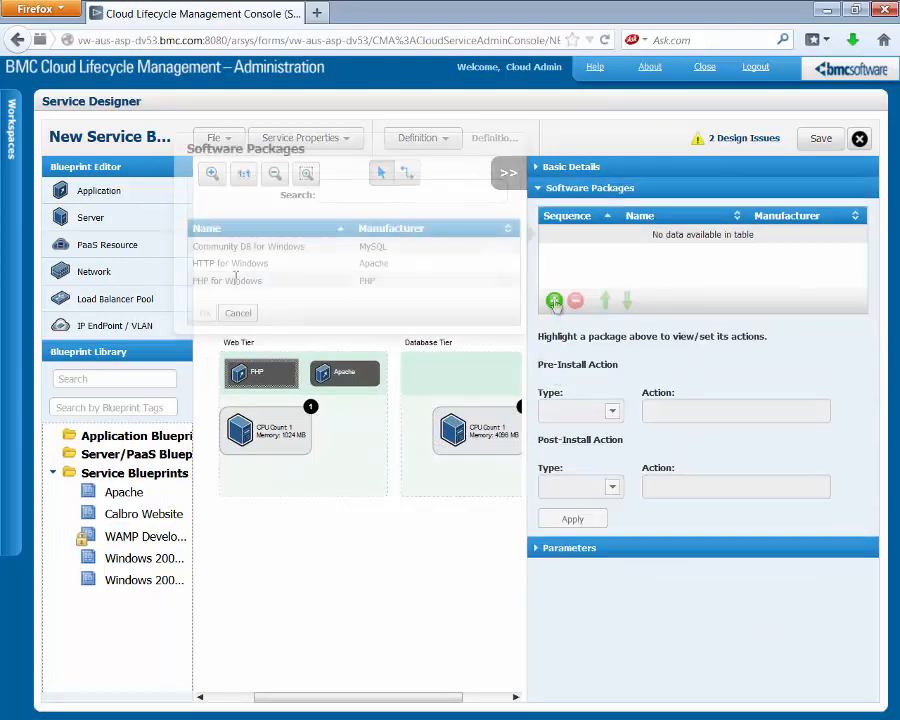
{"action": "left_click", "coordinate": [236, 279]}
{"action": "left_click", "coordinate": [206, 313]}
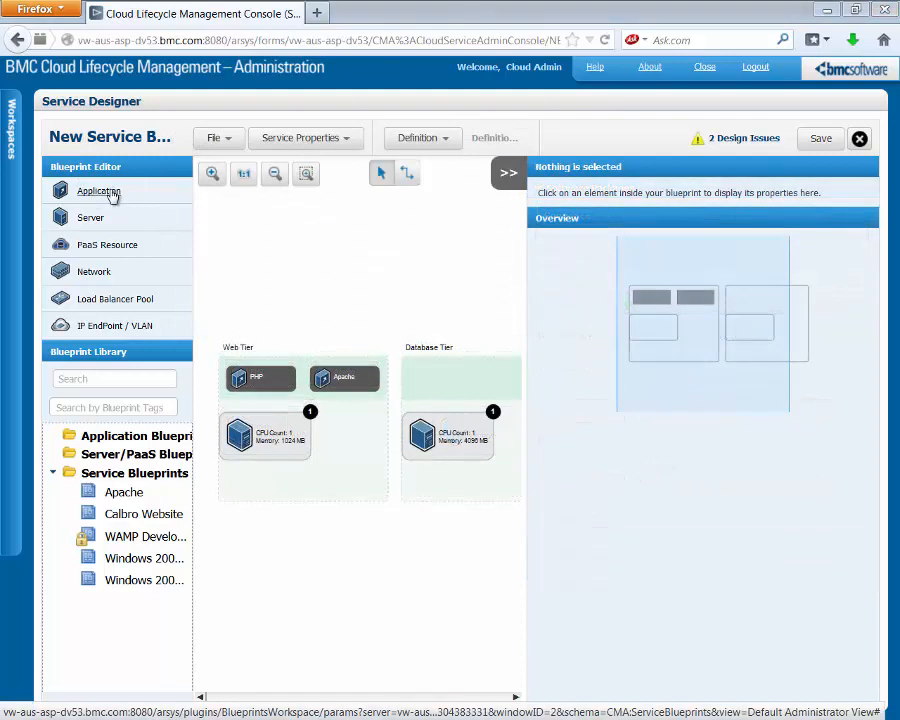
- Add an application named MySQL to the Database Tier and assign it the Community DB for Windows software package
{"action": "left_click_drag", "start_coordinate": [112, 195], "coordinate": [450, 378]}
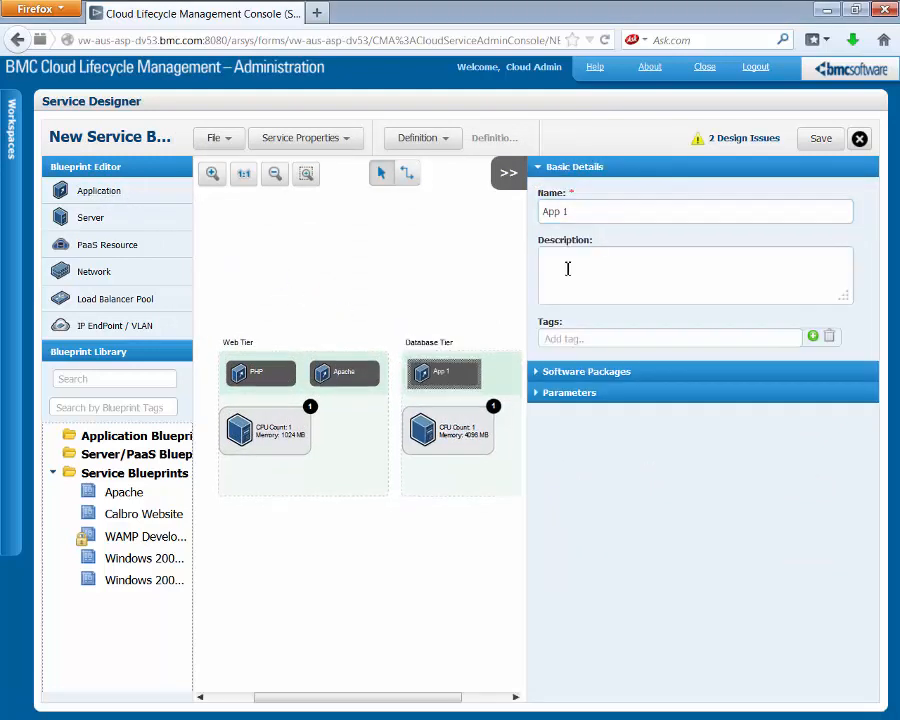
{"action": "type", "text": "QL"}
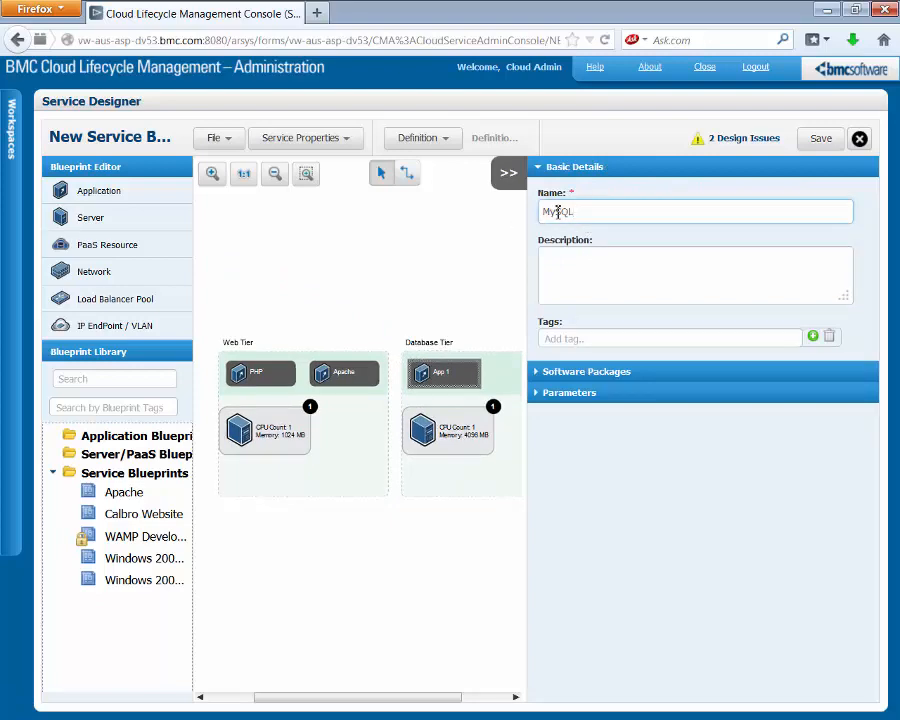
{"action": "left_click", "coordinate": [571, 373]}
{"action": "left_click", "coordinate": [555, 301]}
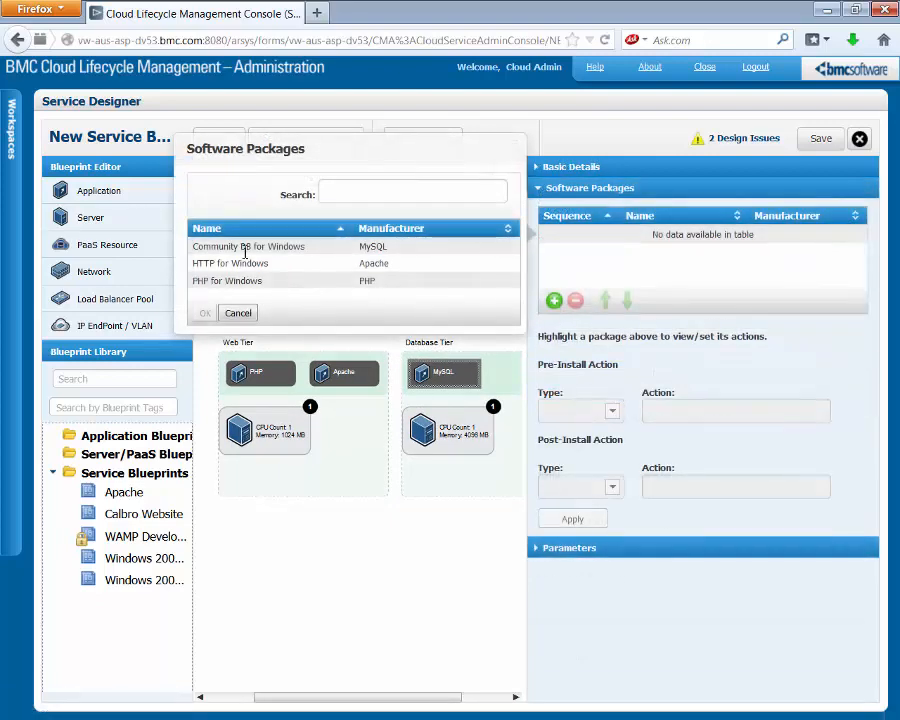
{"action": "left_click", "coordinate": [238, 245]}
{"action": "left_click", "coordinate": [206, 313]}
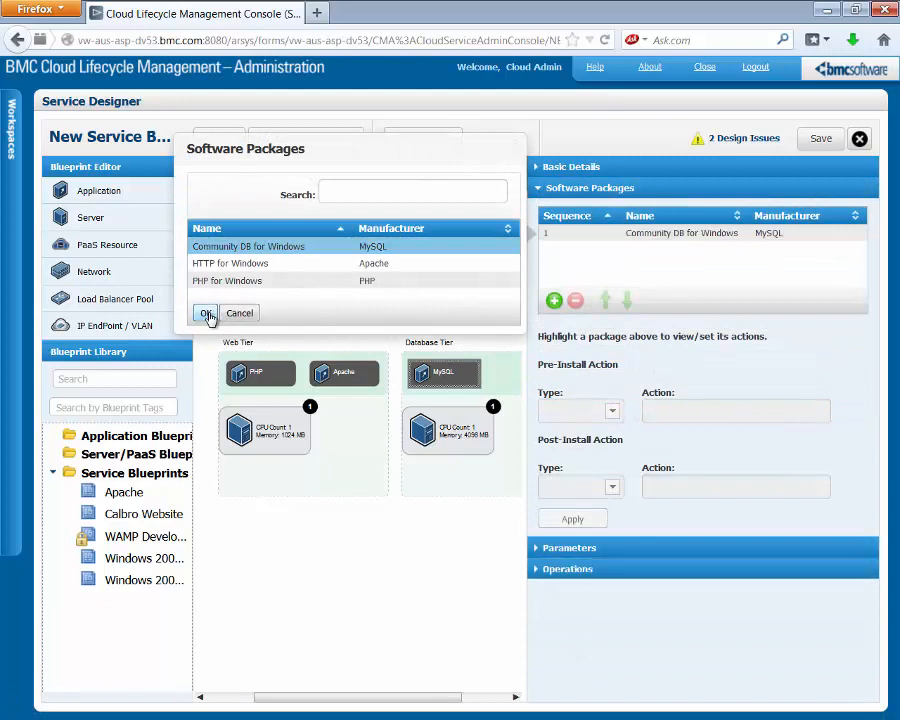
{"action": "left_click", "coordinate": [207, 318]}
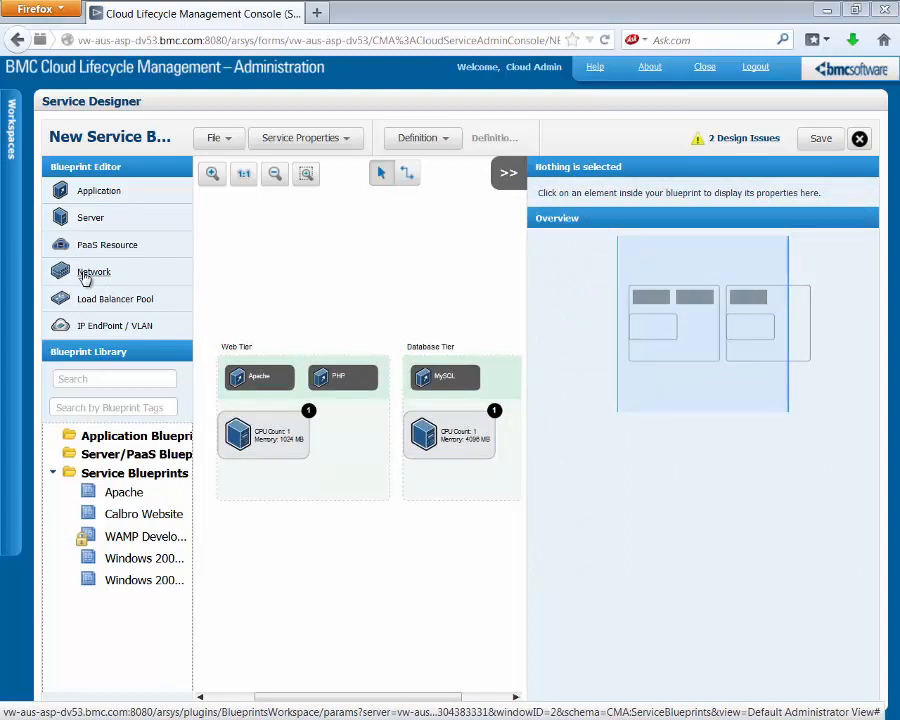
- Add a network tagged Management Network below the tiers and connect the Web Tier and Database Tier servers to it
{"action": "left_click_drag", "start_coordinate": [85, 278], "coordinate": [284, 555]}
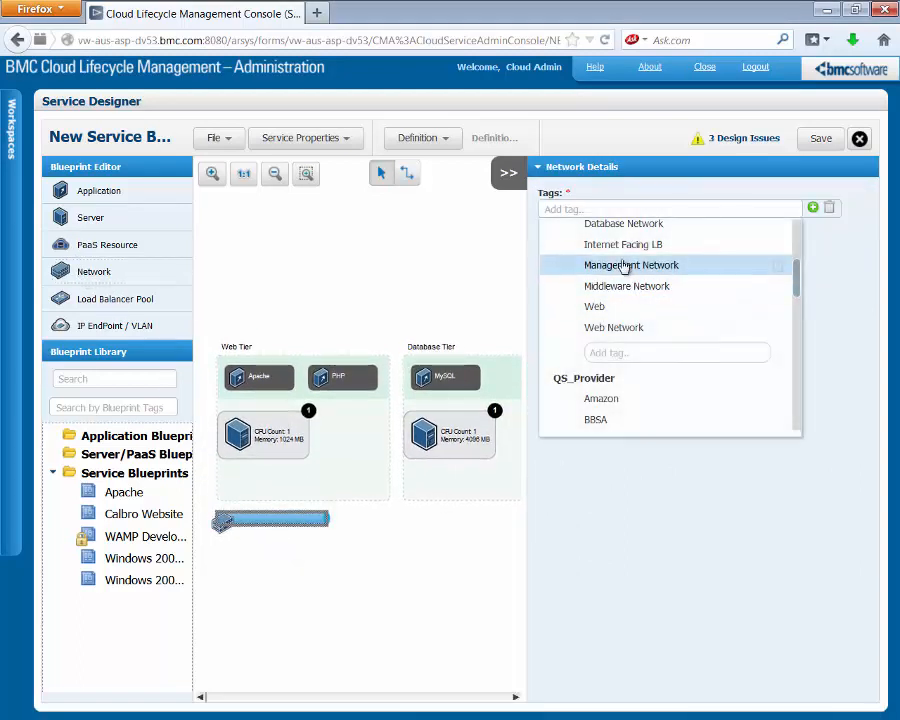
{"action": "left_click", "coordinate": [627, 264]}
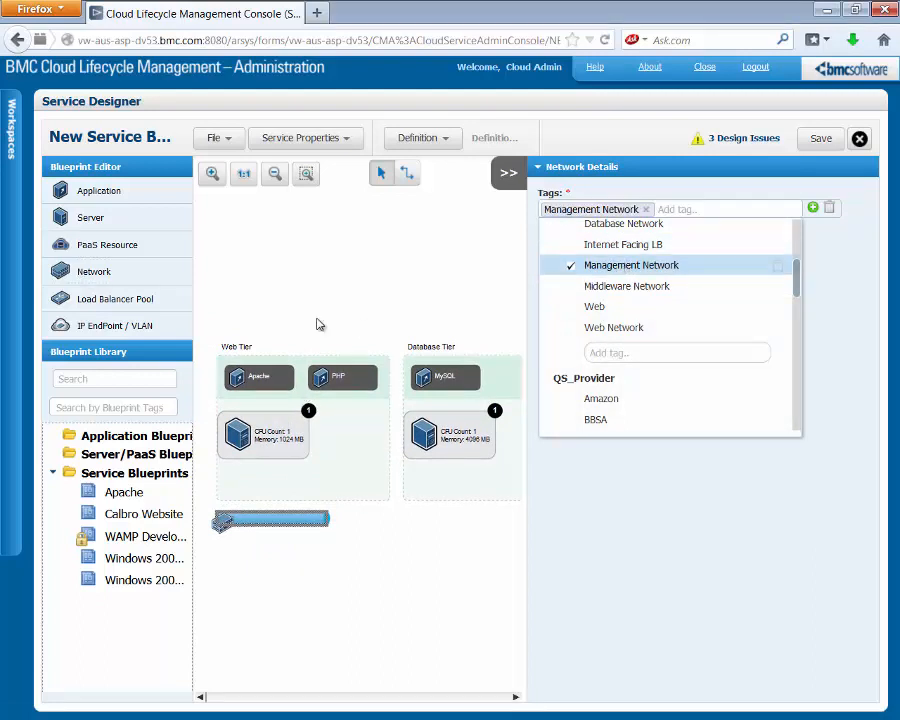
{"action": "left_click", "coordinate": [406, 173]}
{"action": "left_click_drag", "start_coordinate": [278, 442], "coordinate": [286, 522]}
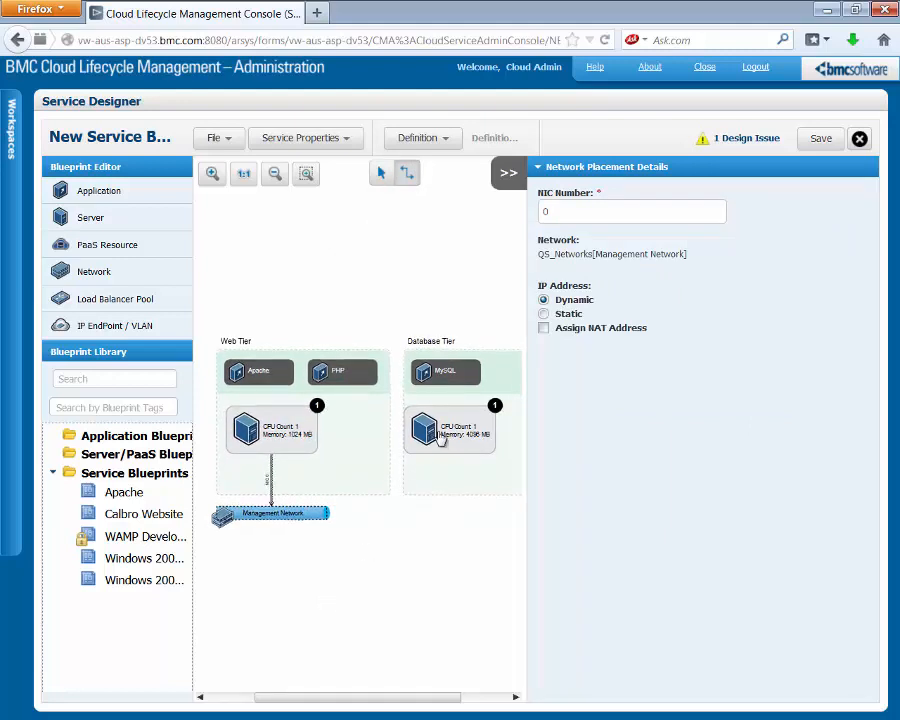
{"action": "left_click_drag", "start_coordinate": [424, 442], "coordinate": [288, 527]}
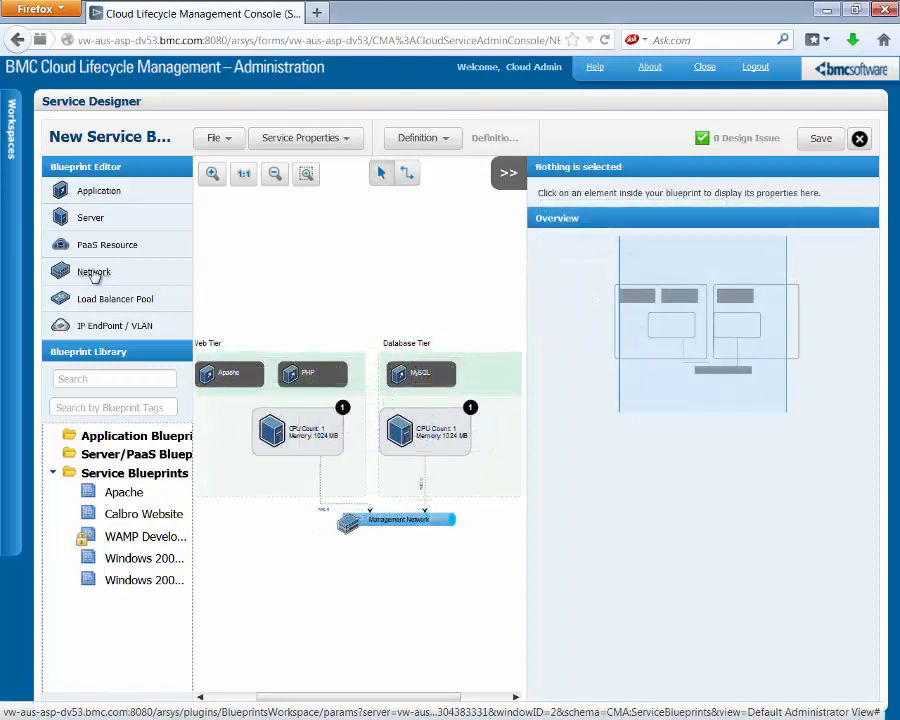
- Add a network below the Web Tier and tag it Web Network
{"action": "left_click_drag", "start_coordinate": [94, 276], "coordinate": [258, 536]}
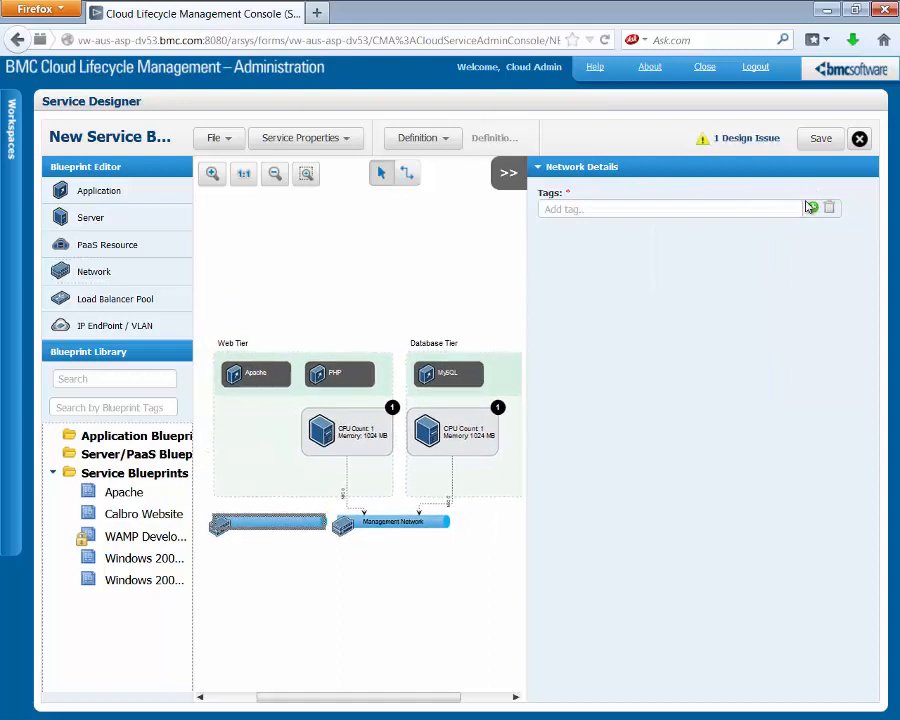
{"action": "left_click", "coordinate": [812, 207]}
{"action": "scroll", "coordinate": [797, 276], "scroll_direction": "down", "scroll_amount": 3}
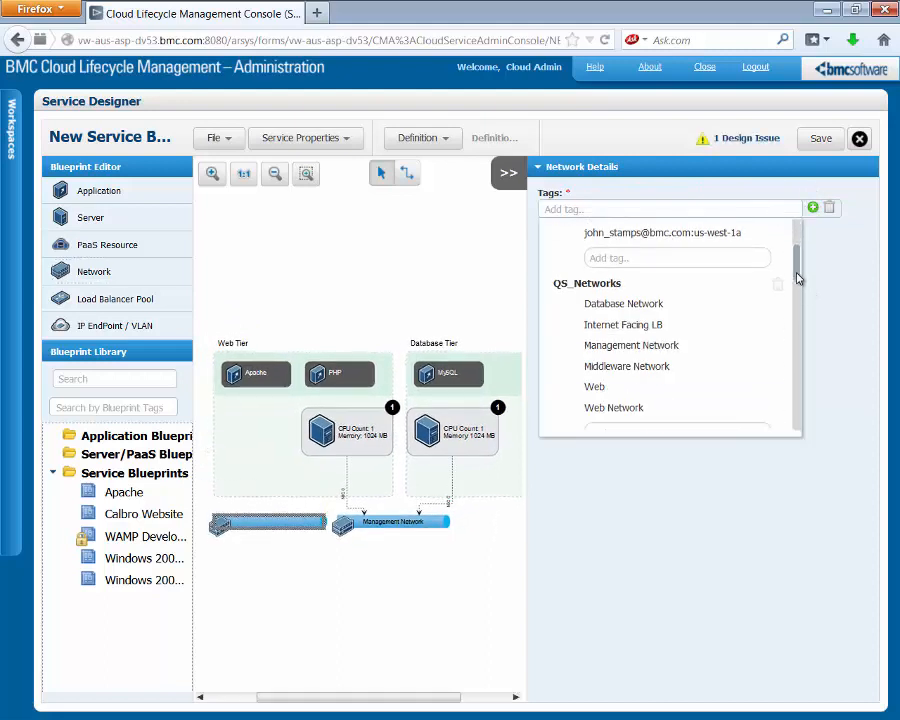
{"action": "left_click", "coordinate": [640, 408]}
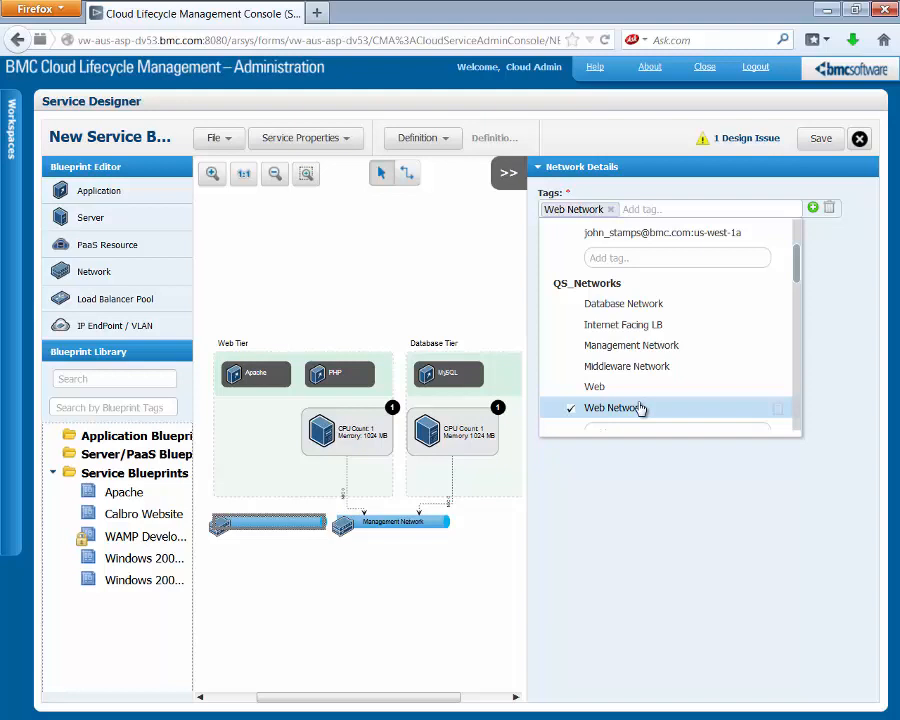
{"action": "left_click", "coordinate": [257, 559]}
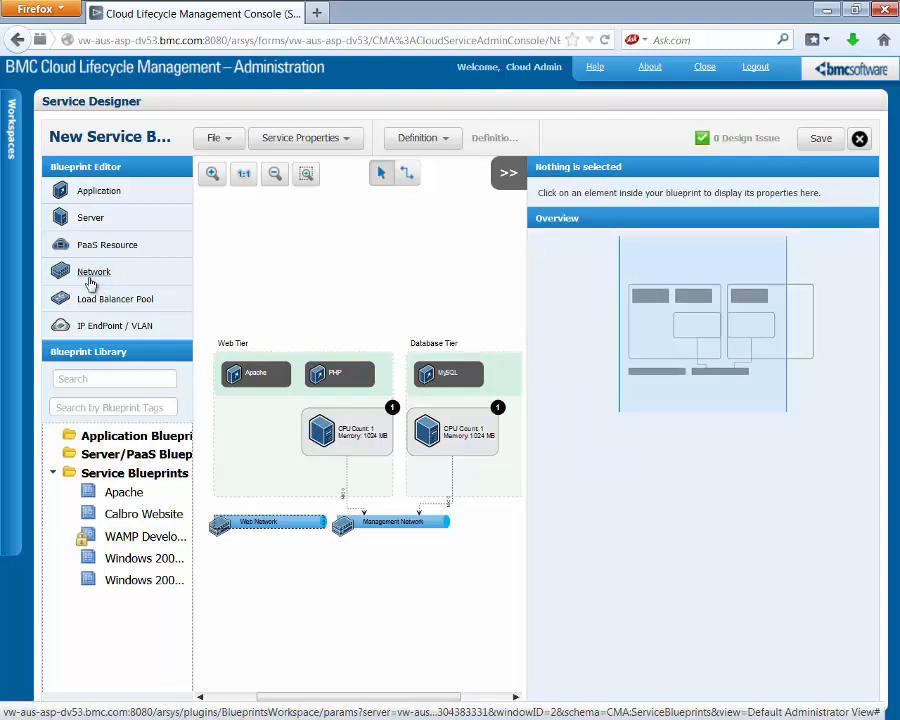
- Add a network beside the Management Network, below the Database Tier, and tag it Database Network
{"action": "left_click_drag", "start_coordinate": [92, 296], "coordinate": [470, 522]}
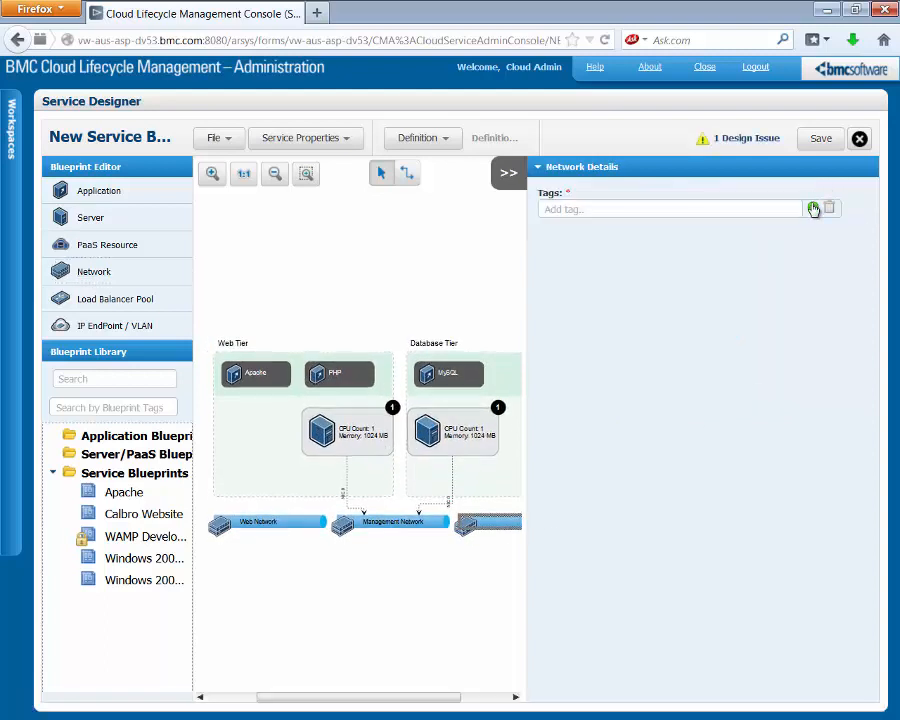
{"action": "left_click", "coordinate": [813, 207]}
{"action": "left_click", "coordinate": [647, 308]}
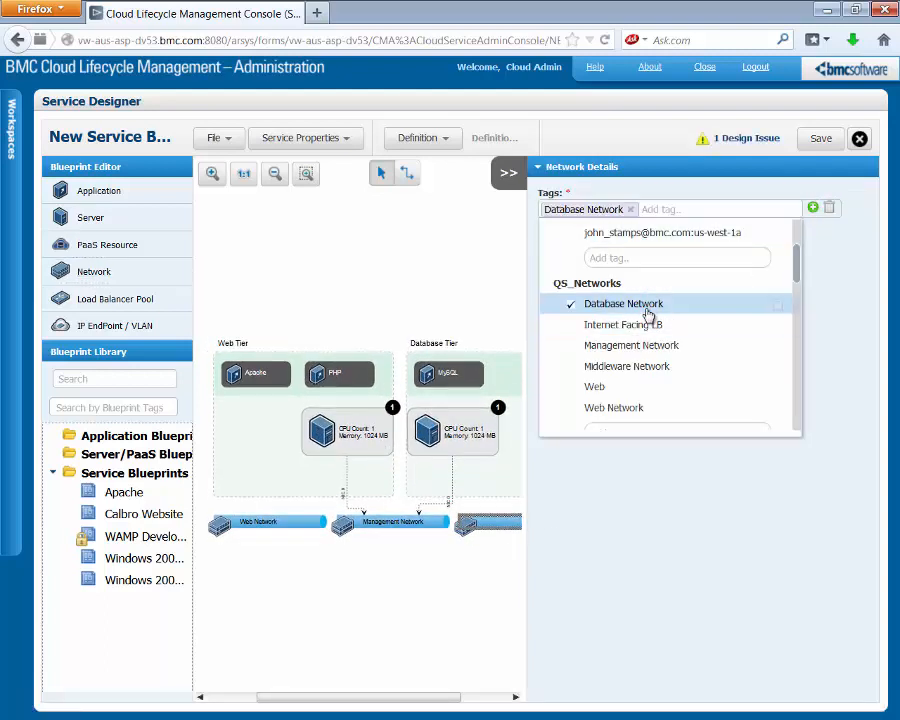
{"action": "left_click", "coordinate": [487, 523]}
{"action": "left_click", "coordinate": [435, 580]}
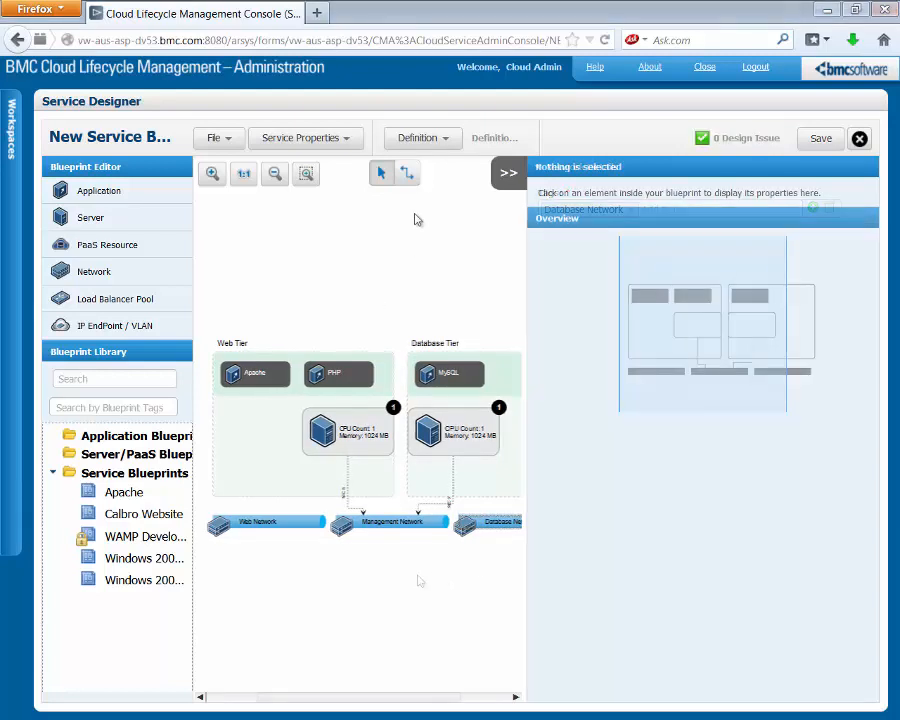
- Connect the Web Tier server to Web Network and the Database Tier server to Database Network, both with static IP addresses
{"action": "left_click", "coordinate": [407, 173]}
{"action": "left_click_drag", "start_coordinate": [340, 437], "coordinate": [262, 524]}
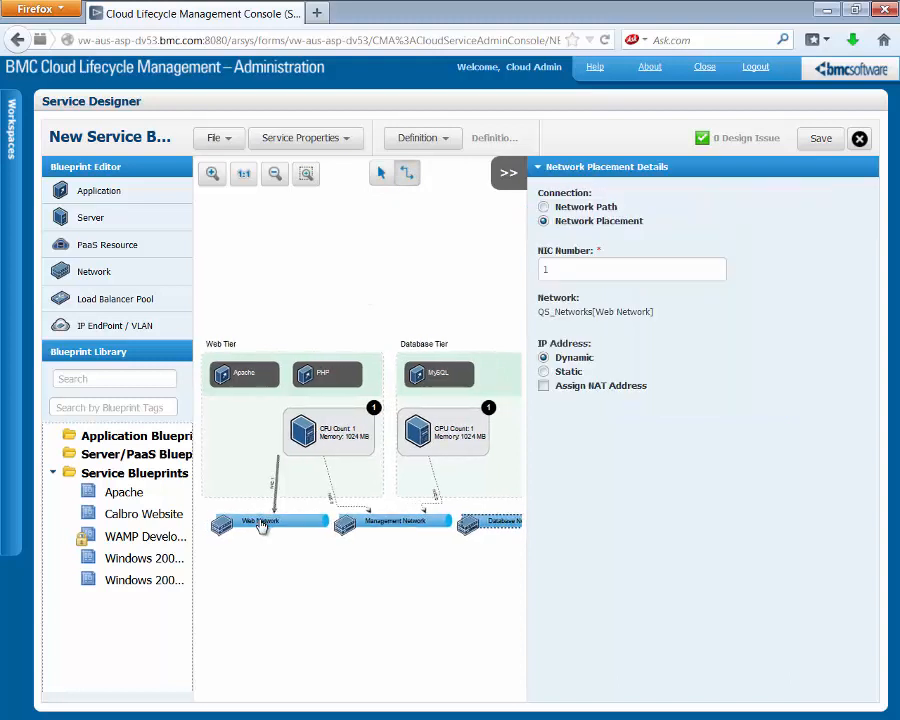
{"action": "left_click", "coordinate": [544, 371]}
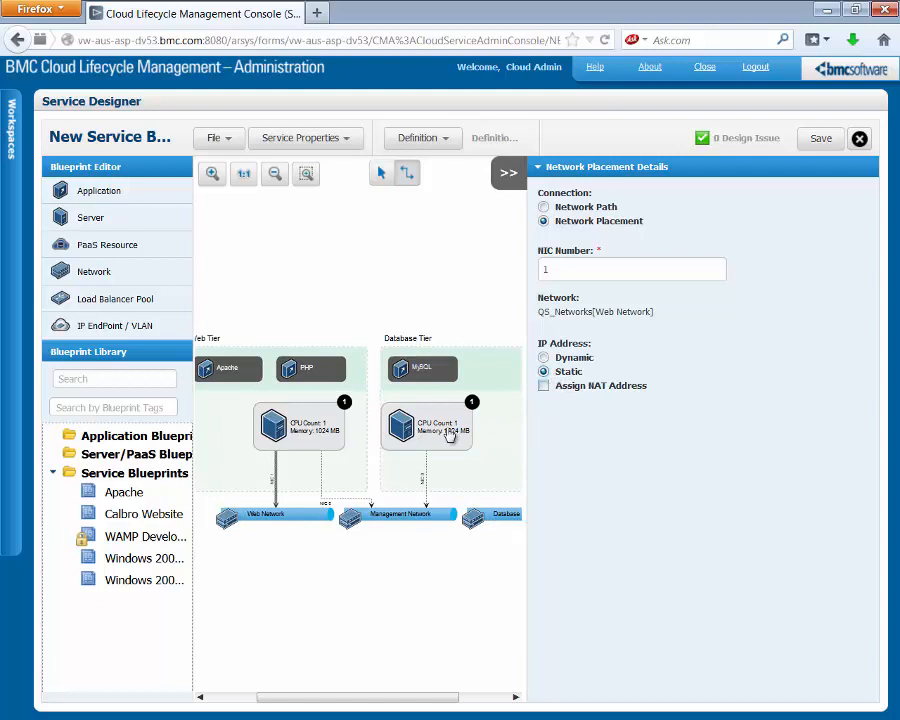
{"action": "left_click_drag", "start_coordinate": [450, 434], "coordinate": [514, 502]}
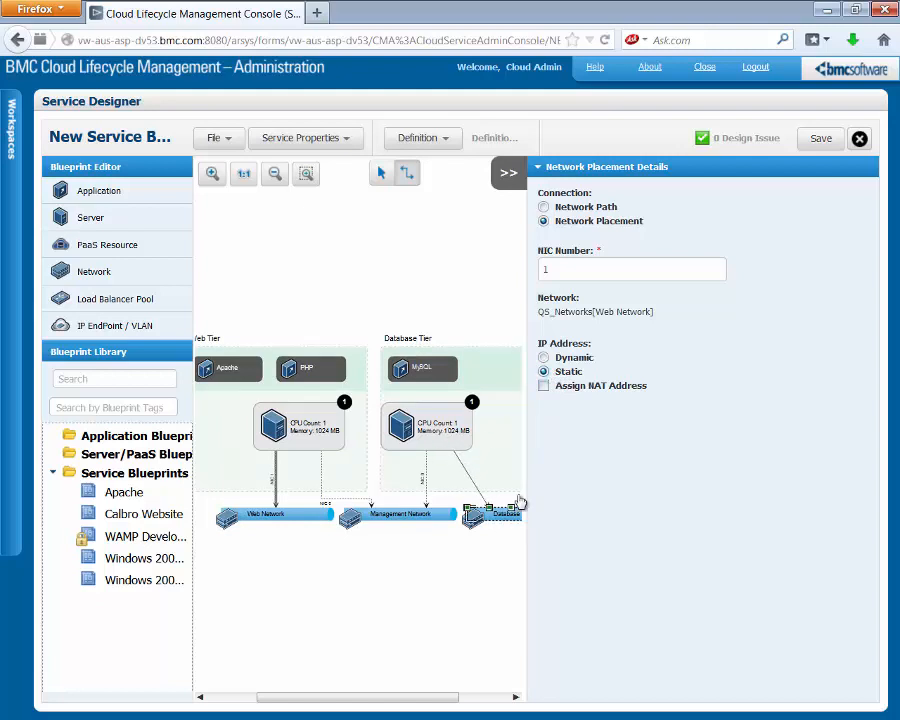
{"action": "left_click", "coordinate": [558, 372]}
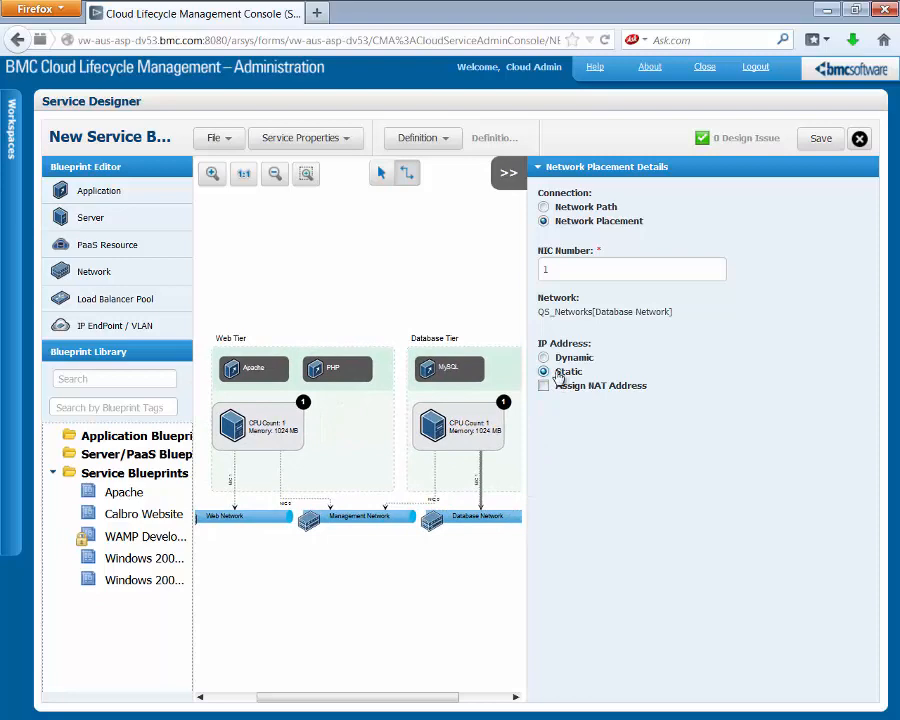
{"action": "left_click", "coordinate": [508, 175]}
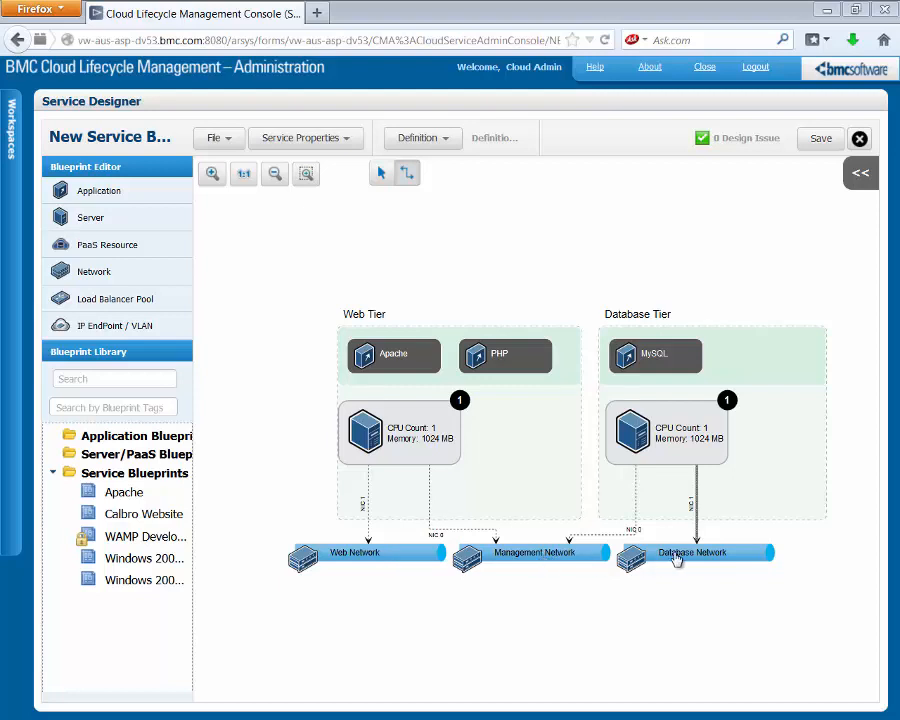
- Save the blueprint as WAMP Production Platform with the description "Windows, Apache, MySQL, and PHP"
{"action": "left_click", "coordinate": [818, 139]}
{"action": "left_click", "coordinate": [464, 352]}
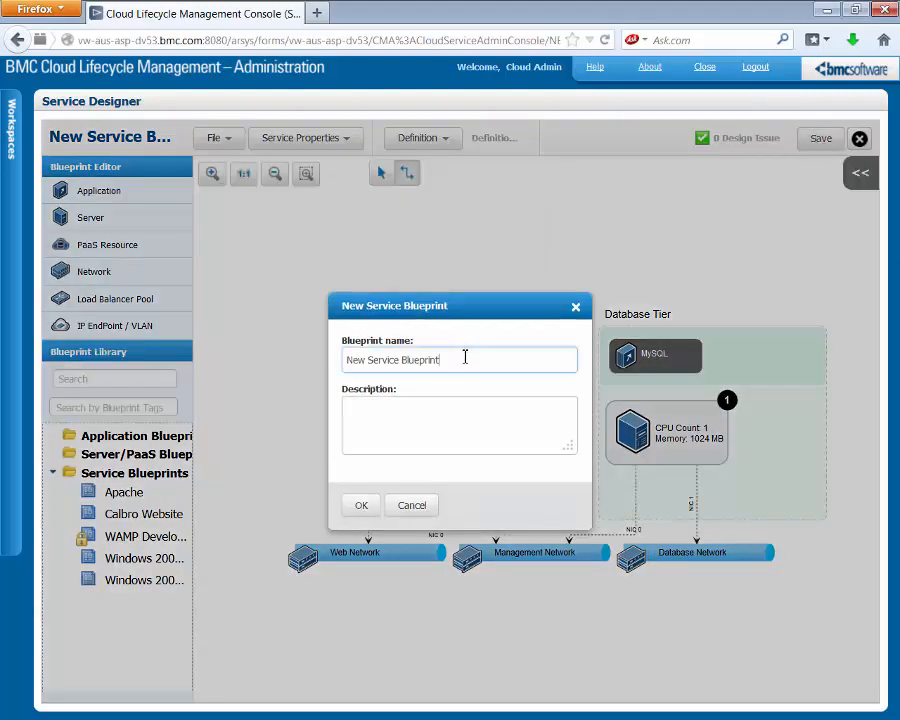
{"action": "left_click_drag", "start_coordinate": [464, 354], "coordinate": [330, 354]}
{"action": "type", "text": "WAMP Production Platform"}
{"action": "left_click", "coordinate": [378, 418]}
{"action": "type", "text": "Windows, Apache, MySQL, and PHP"}
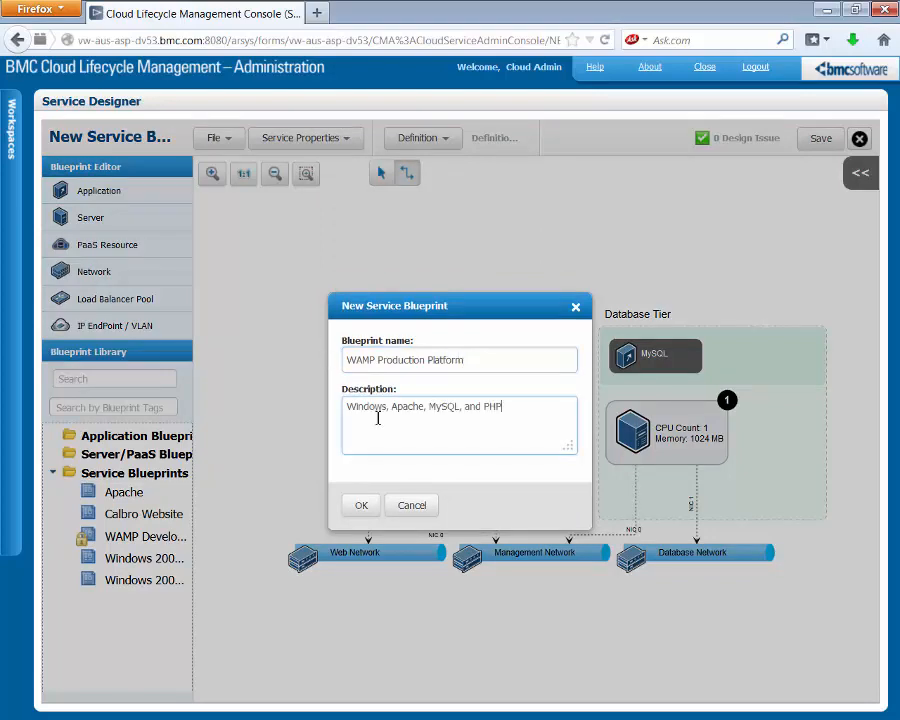
{"action": "left_click", "coordinate": [360, 505]}
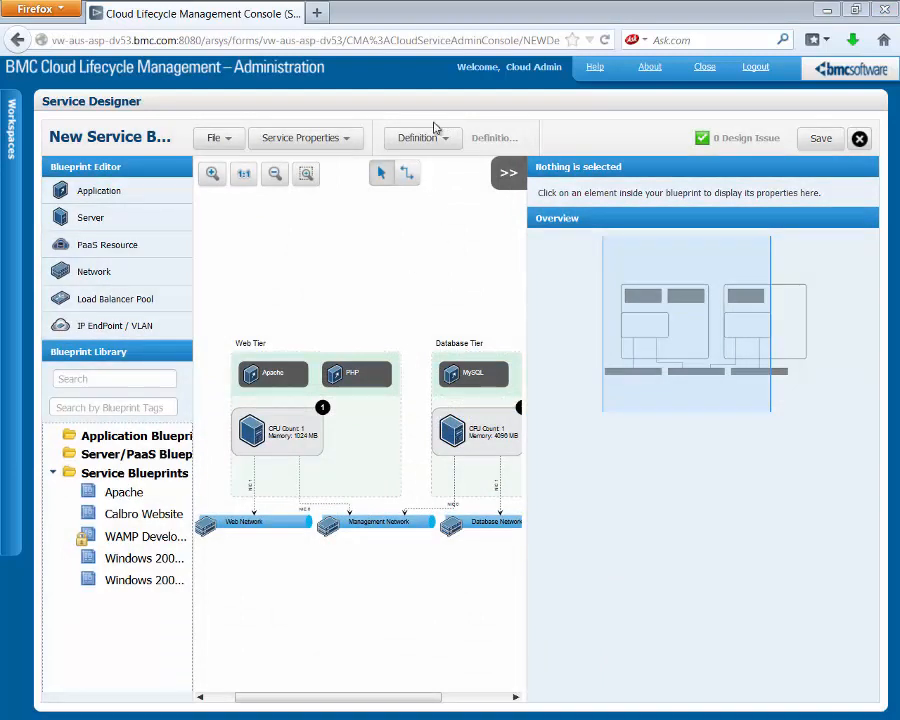
- Name the blueprint definition Two VM Deployment and describe it as "One Web Server and One Database Server"
{"action": "left_click", "coordinate": [432, 136]}
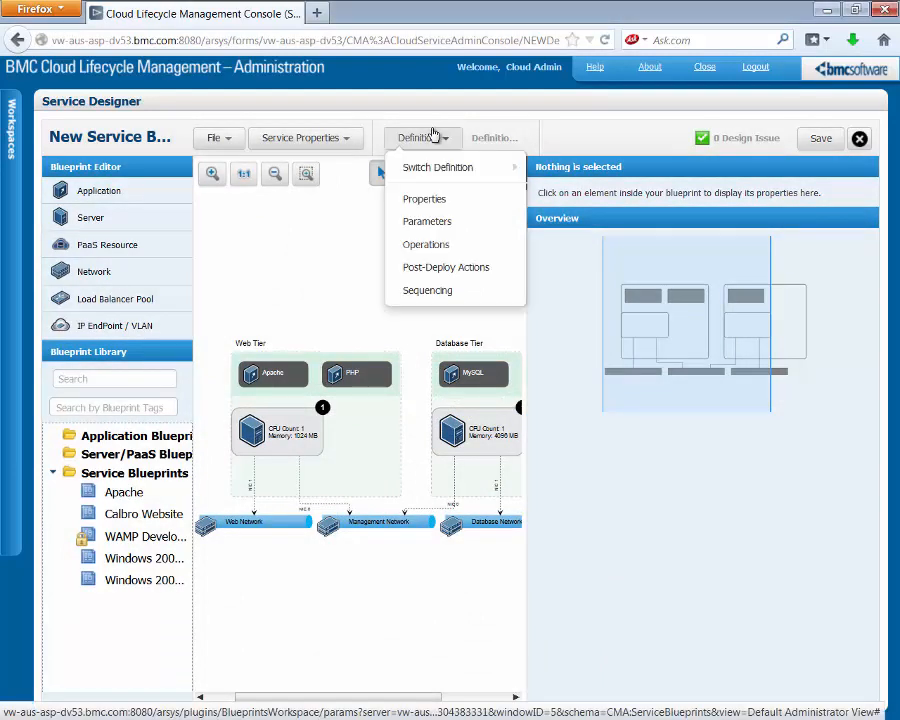
{"action": "left_click", "coordinate": [432, 199]}
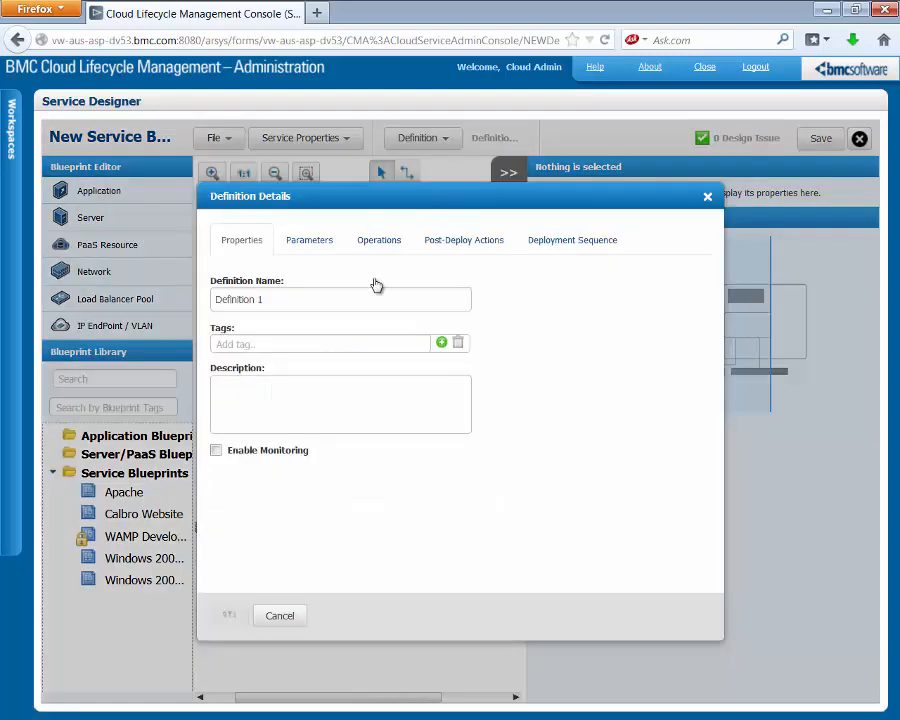
{"action": "left_click", "coordinate": [315, 303]}
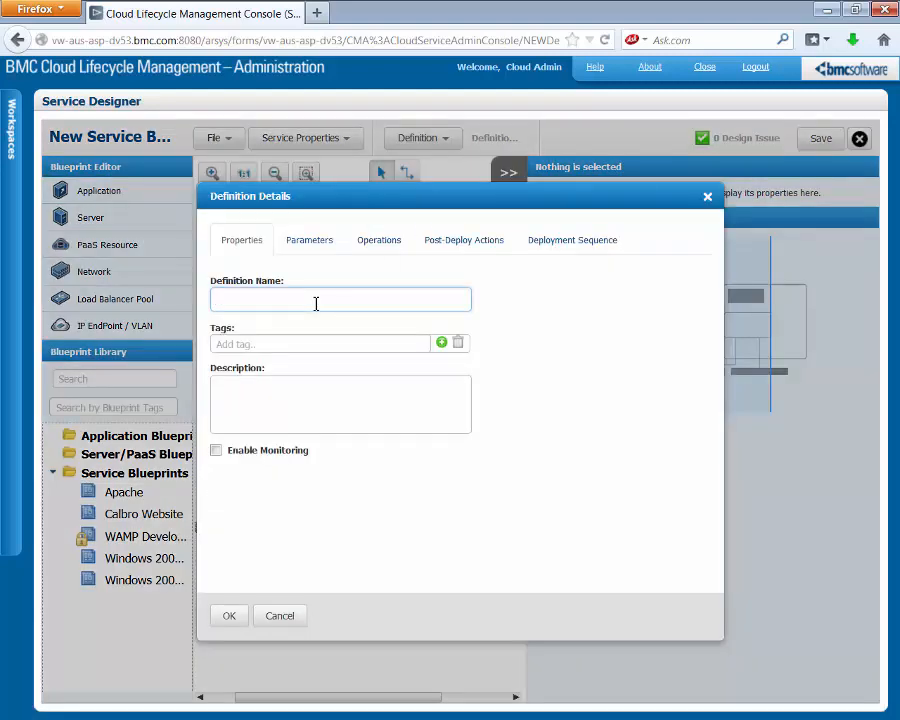
{"action": "type", "text": "Two VM Deployment"}
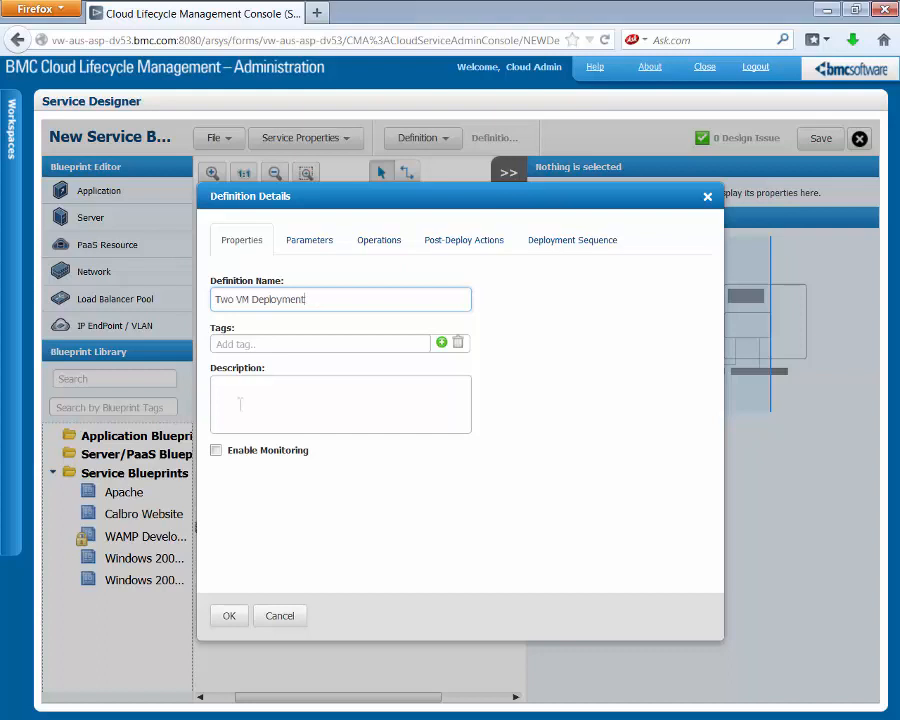
{"action": "left_click", "coordinate": [240, 404]}
{"action": "type", "text": "One Web Server and One Database Server"}
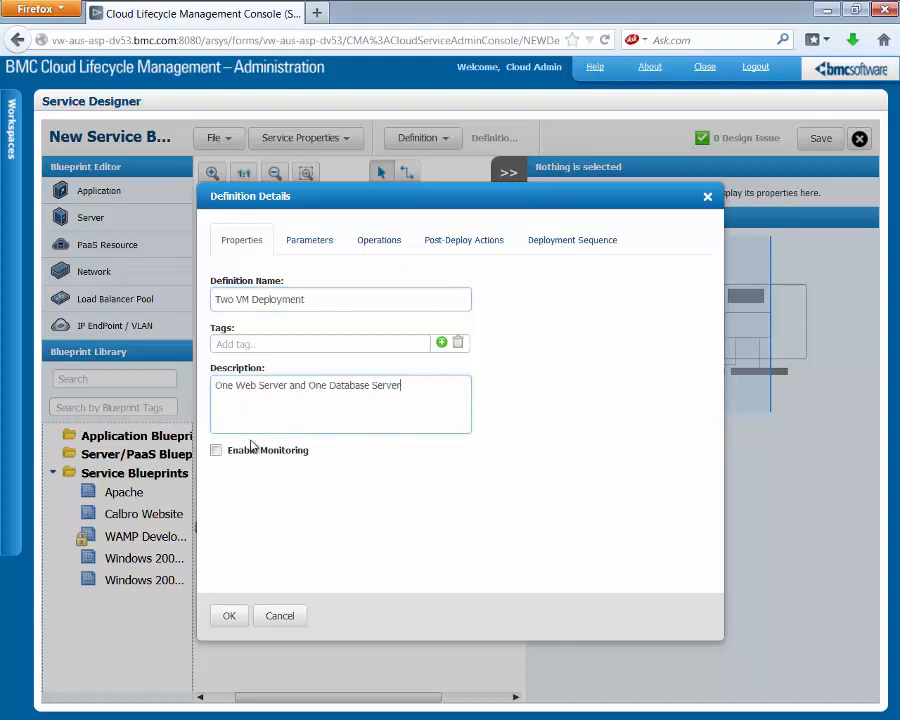
- Try enabling monitoring at the Silver level for the definition, and turn it off again
{"action": "left_click", "coordinate": [216, 451]}
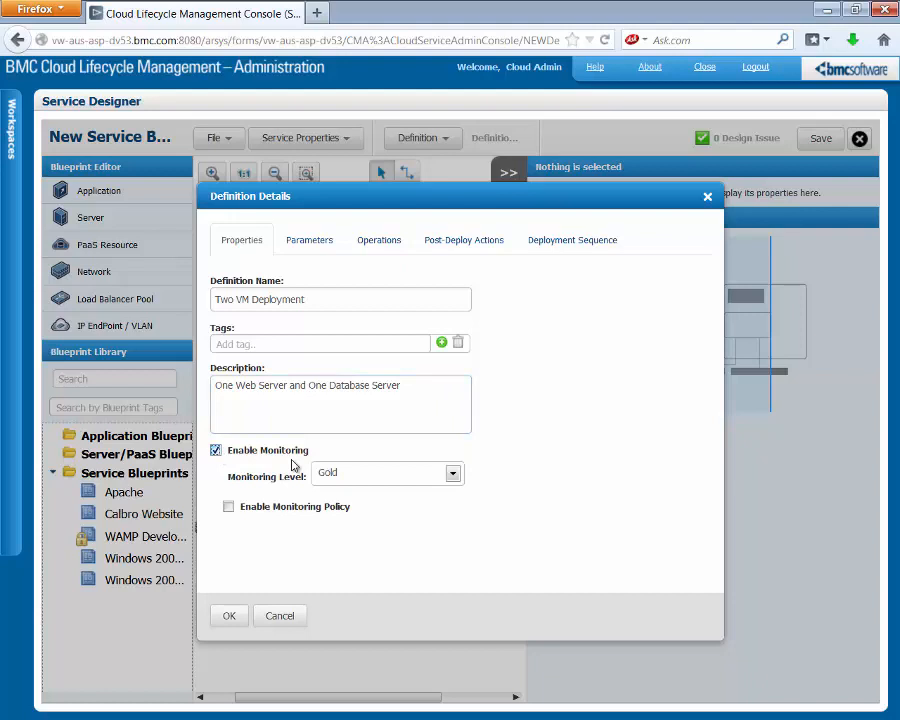
{"action": "left_click", "coordinate": [342, 479]}
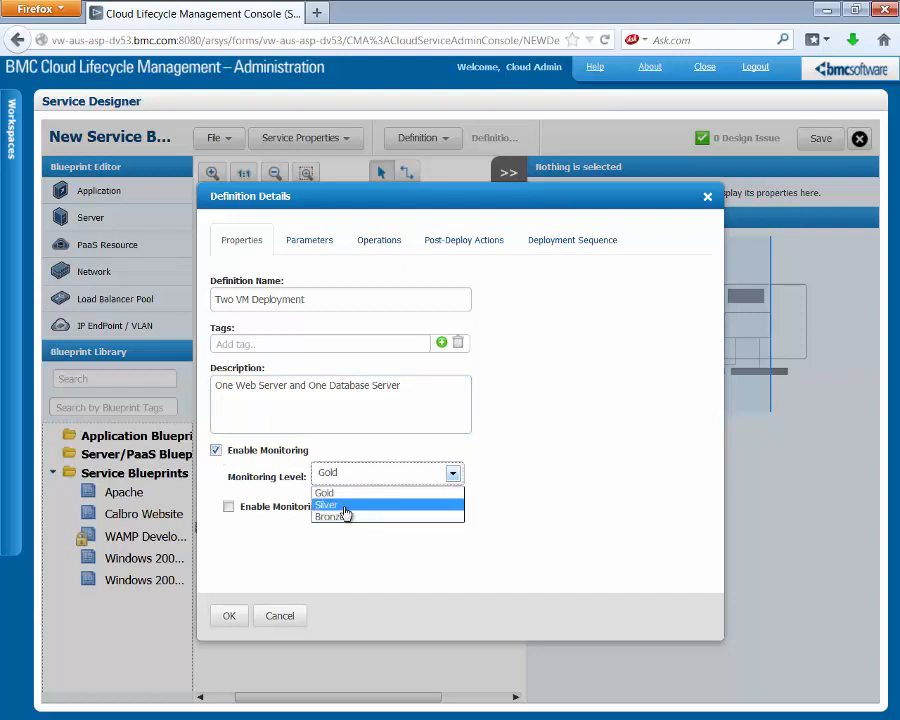
{"action": "left_click", "coordinate": [343, 506]}
{"action": "left_click", "coordinate": [252, 455]}
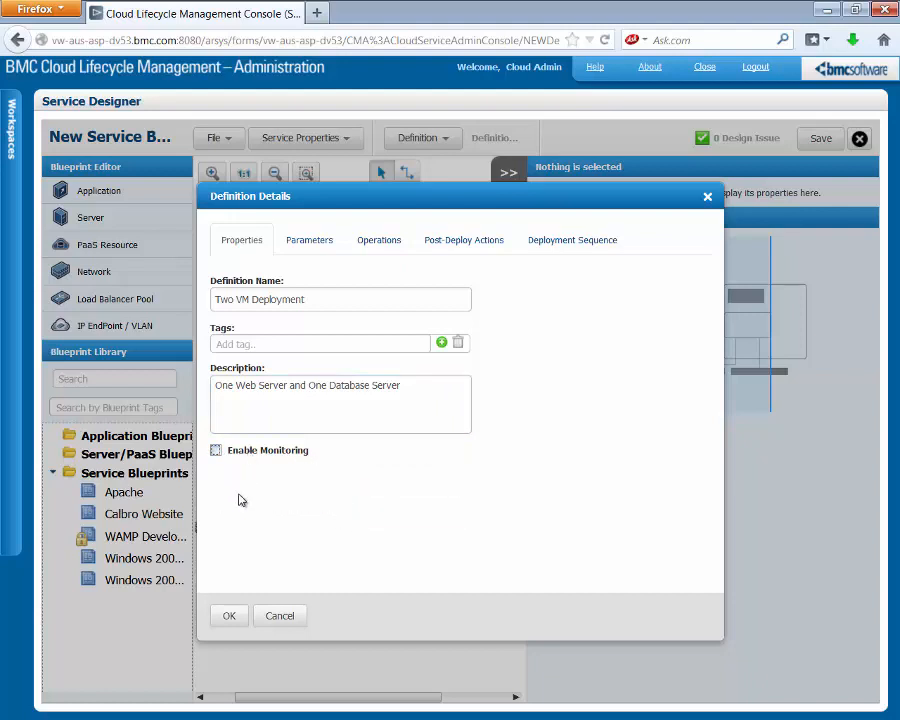
- Accept the definition details and check in the blueprint with the comment "Initial Check In"
{"action": "left_click", "coordinate": [229, 616]}
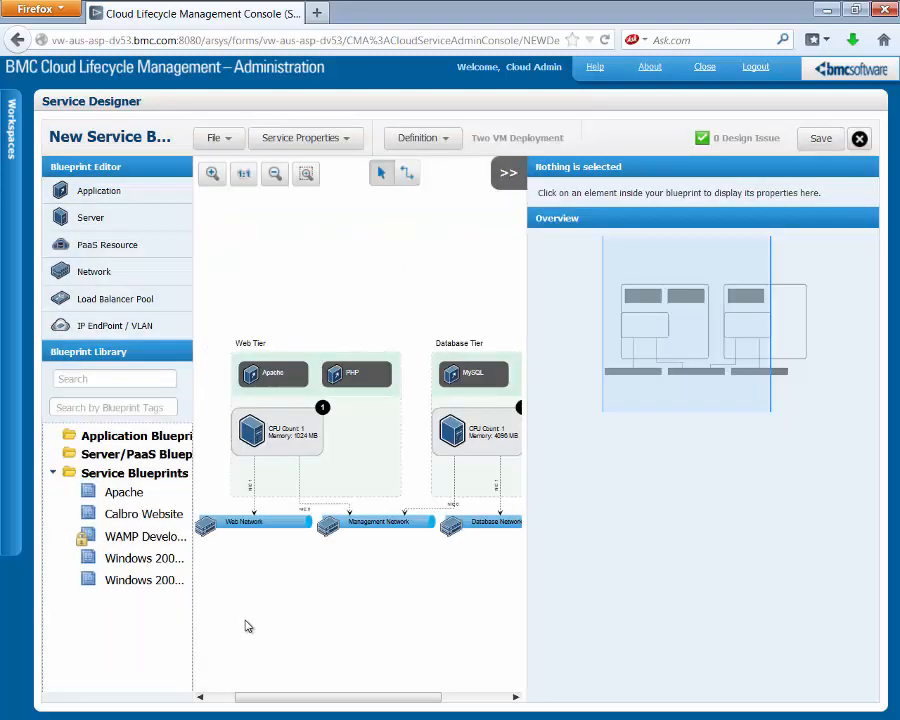
{"action": "left_click", "coordinate": [218, 137]}
{"action": "left_click", "coordinate": [236, 189]}
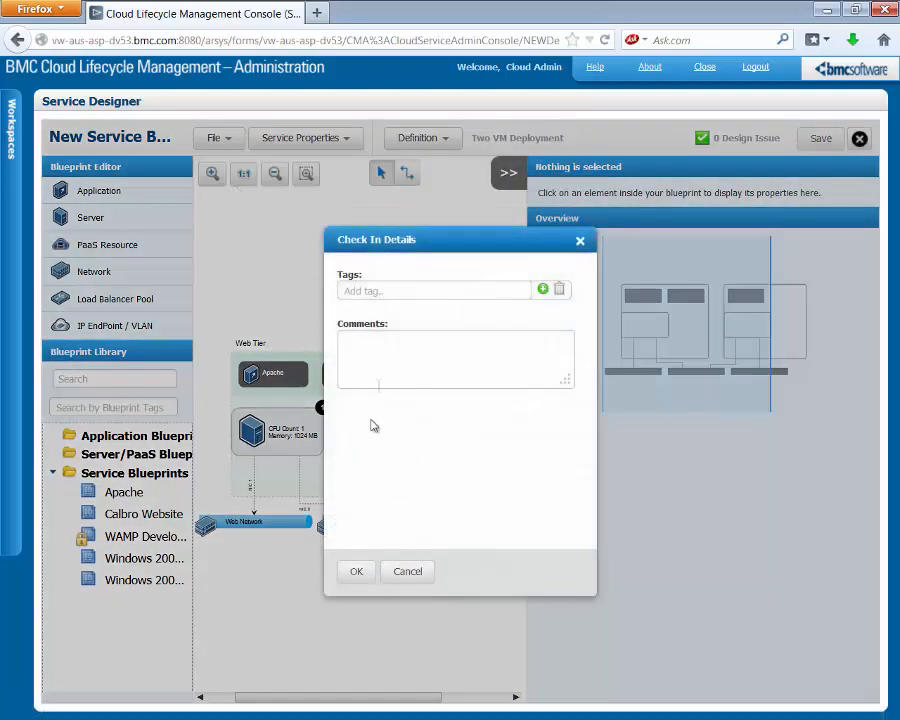
{"action": "left_click", "coordinate": [377, 380]}
{"action": "type", "text": "Initial Check In"}
{"action": "left_click", "coordinate": [355, 571]}
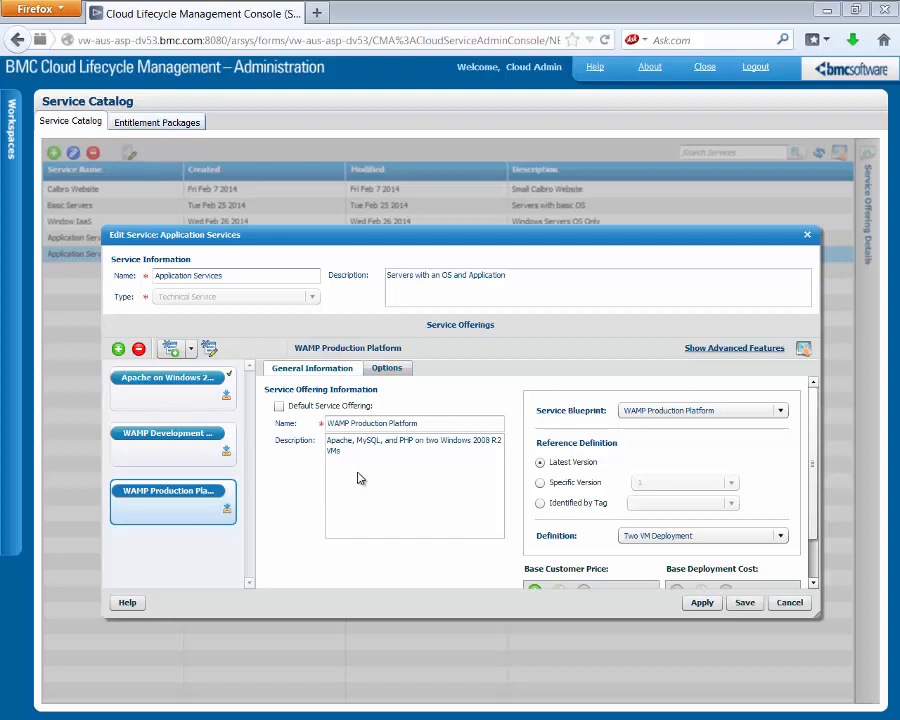
- Open the WAMP Production Platform offering in the My Cloud Services catalog and enter WAMP as the service name
{"action": "left_click", "coordinate": [314, 352]}
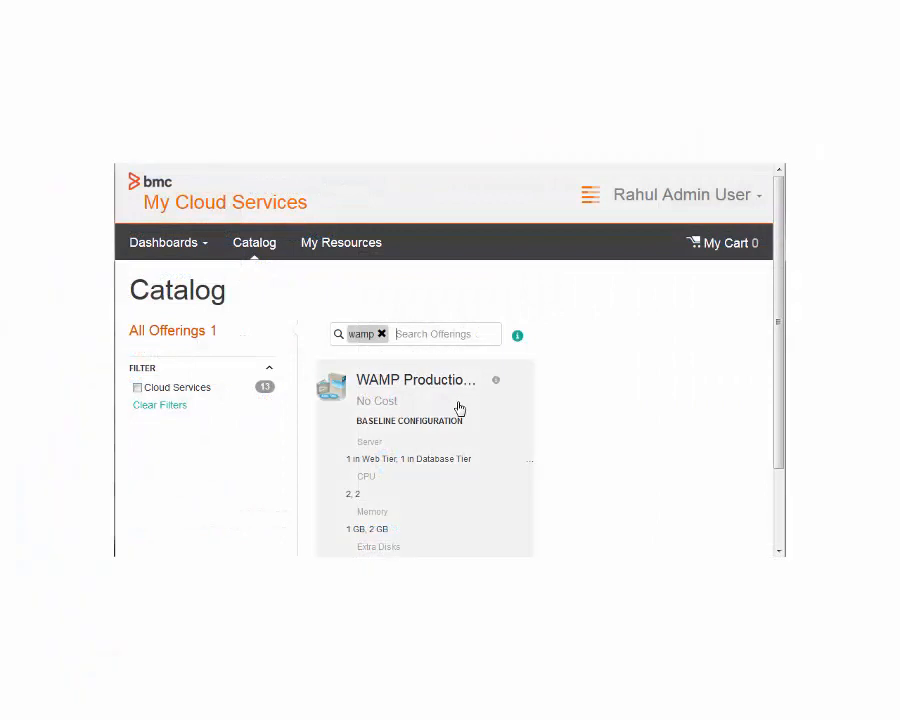
{"action": "left_click", "coordinate": [459, 408]}
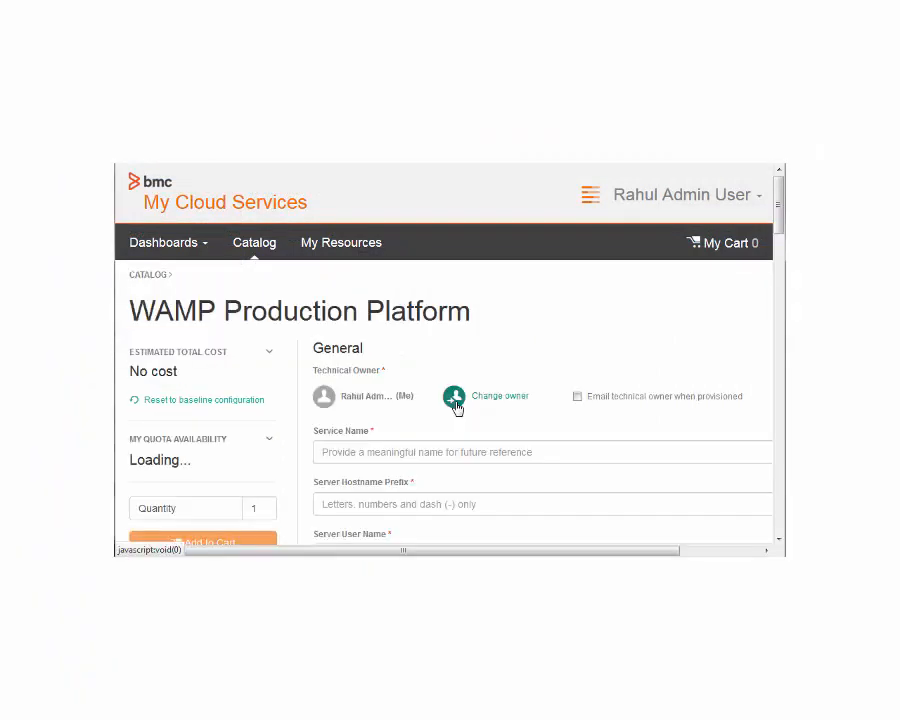
{"action": "left_click", "coordinate": [414, 456]}
{"action": "type", "text": "WAMP"}
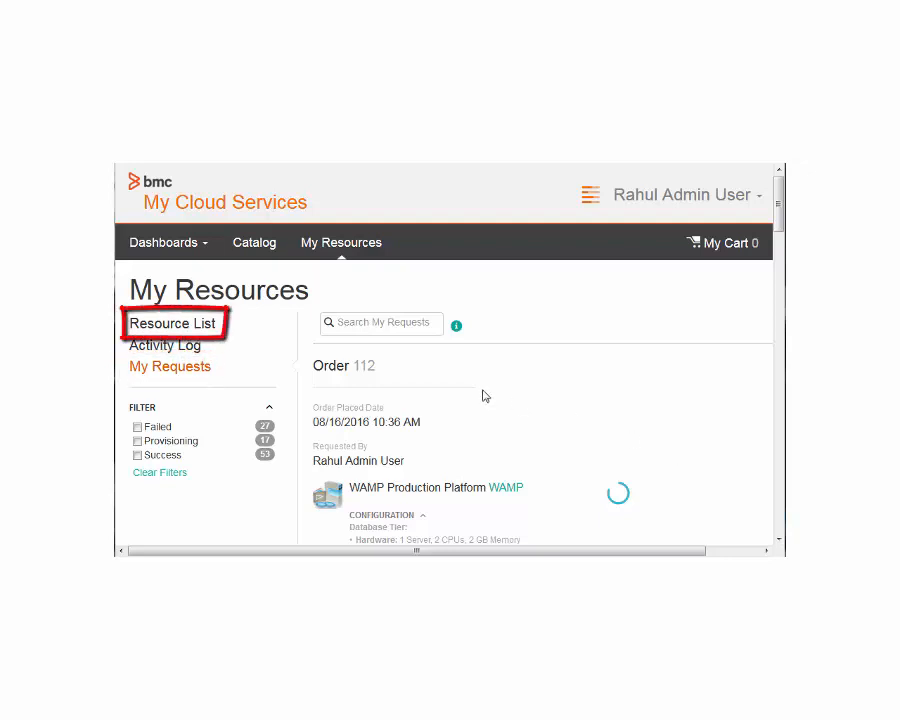
- Open the WAMP-1 service from the resource list and view its Database Tier and Web Tier servers
{"action": "left_click", "coordinate": [200, 330]}
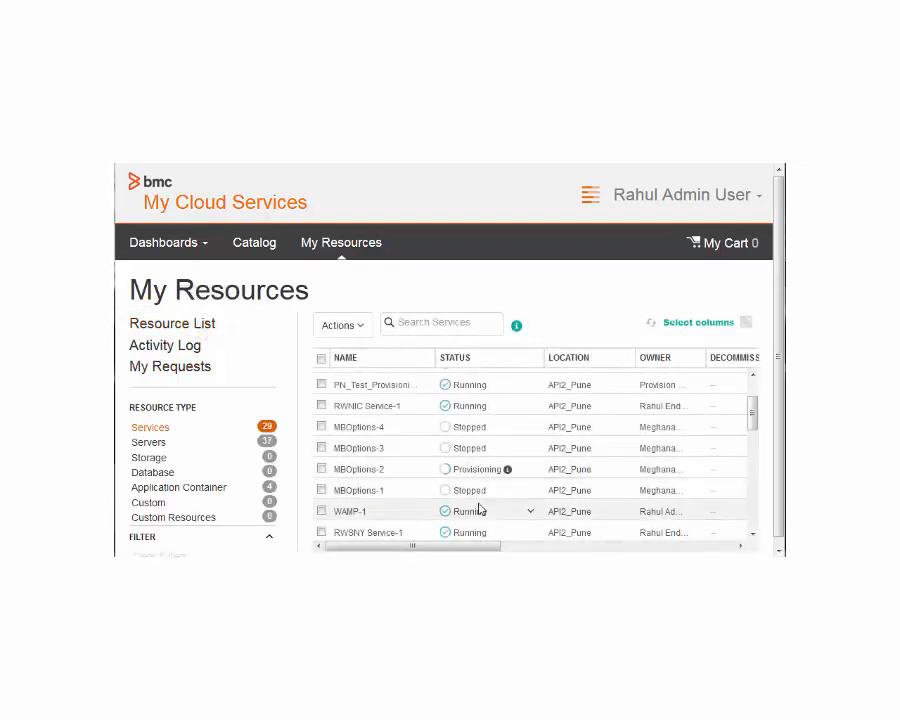
{"action": "left_click", "coordinate": [350, 512]}
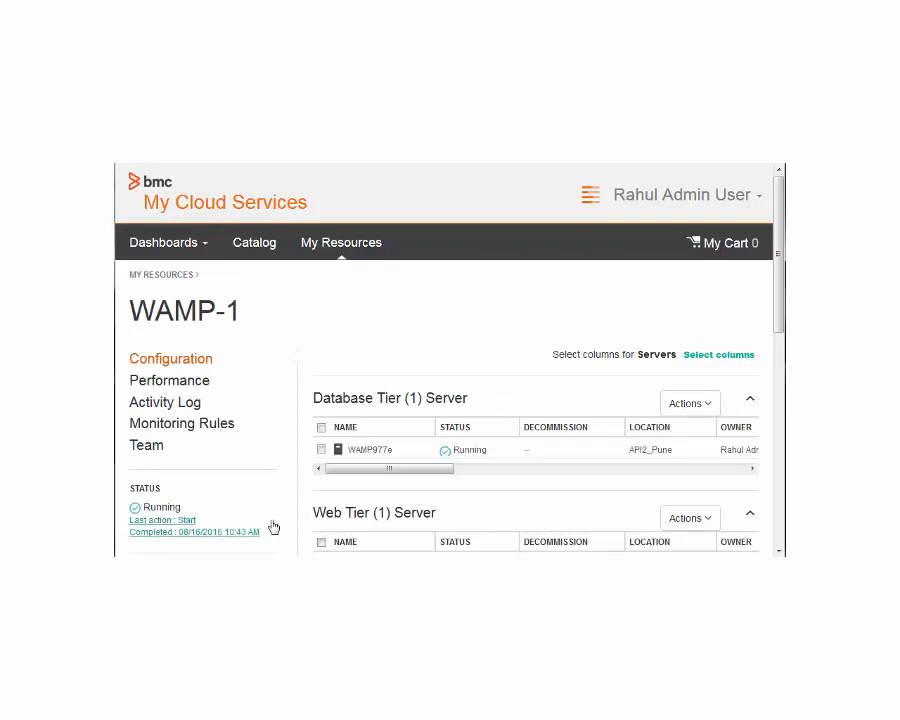
{"action": "scroll", "coordinate": [319, 519], "scroll_direction": "down", "scroll_amount": 1}
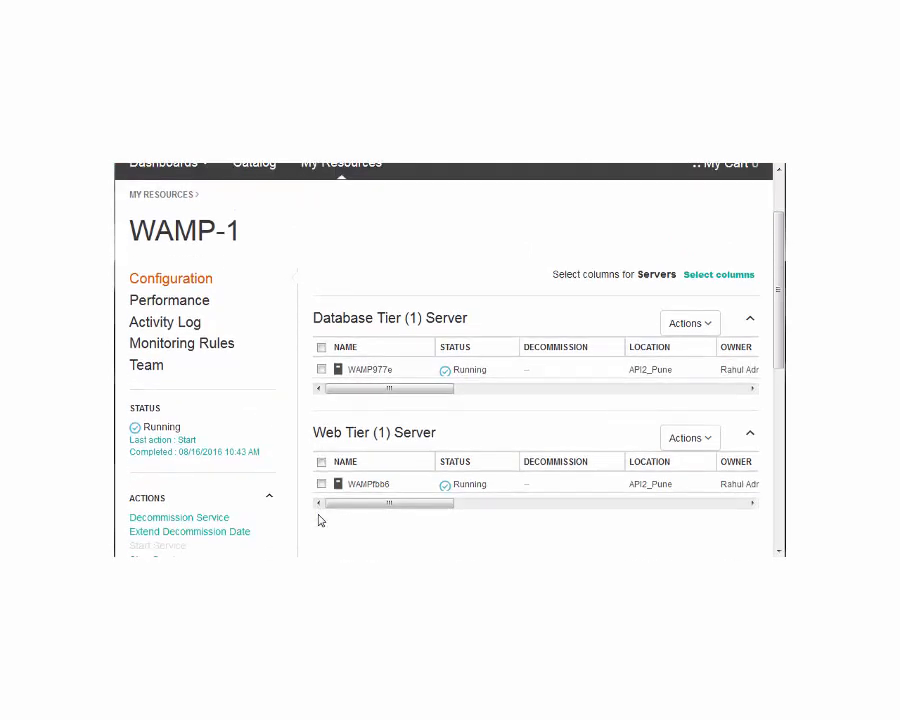